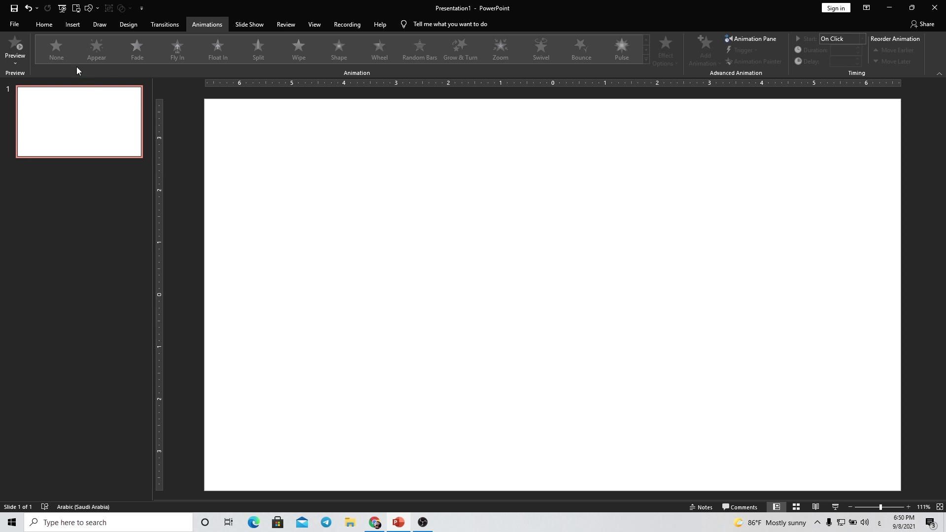
Step: Open the Stock 3D Models library from Insert > 3D Models
click(74, 26)
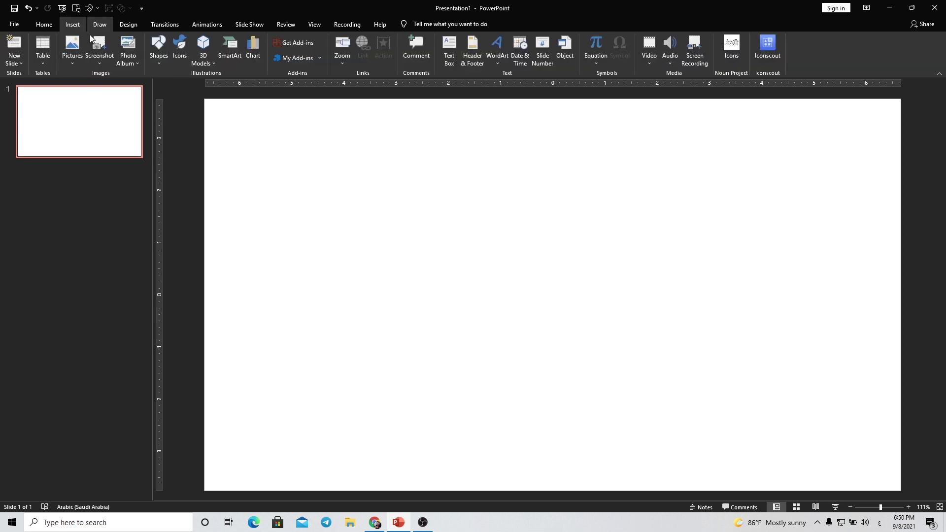
click(212, 64)
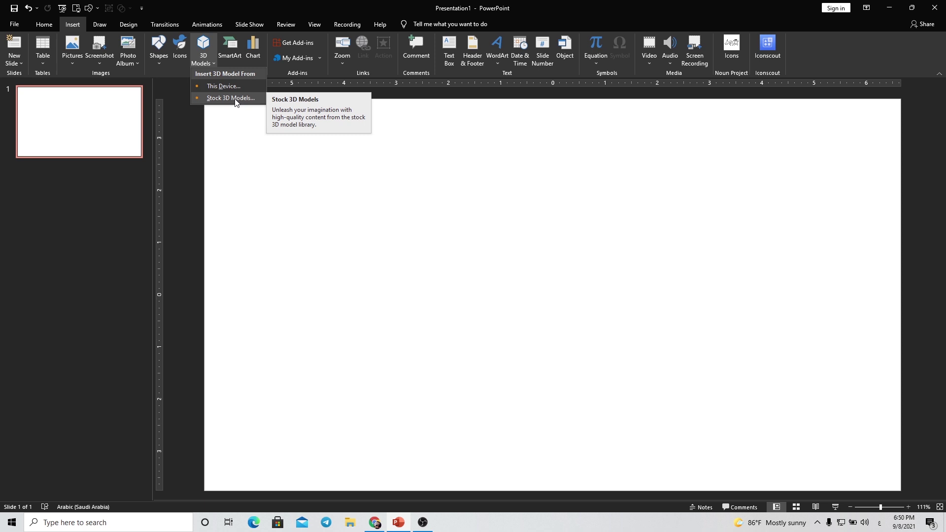
click(235, 100)
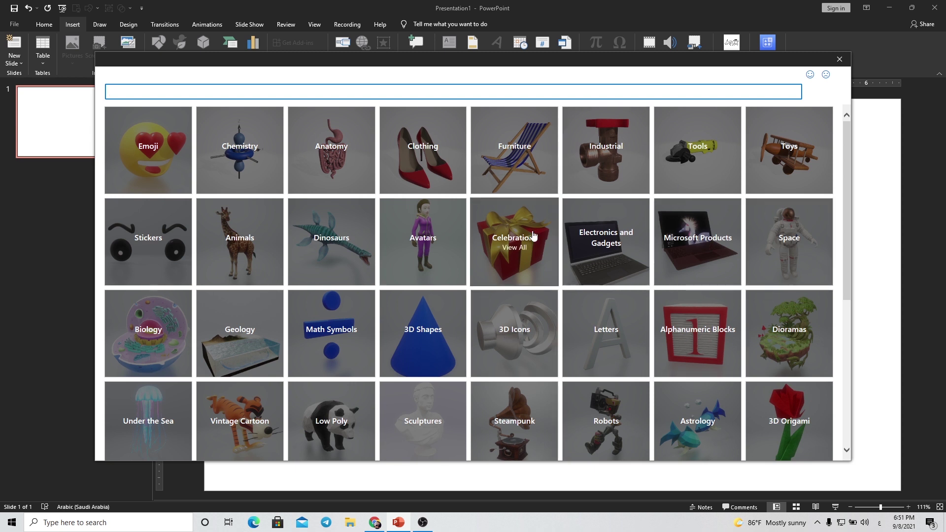
Step: Insert the winking tongue-out emoji from the Emoji category of stock 3D models
click(141, 159)
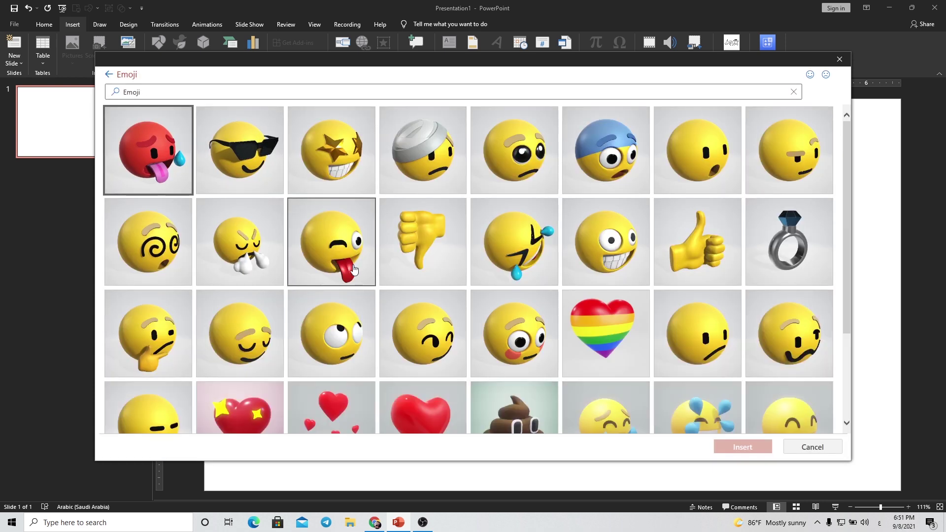
scroll(564, 340, down, 2)
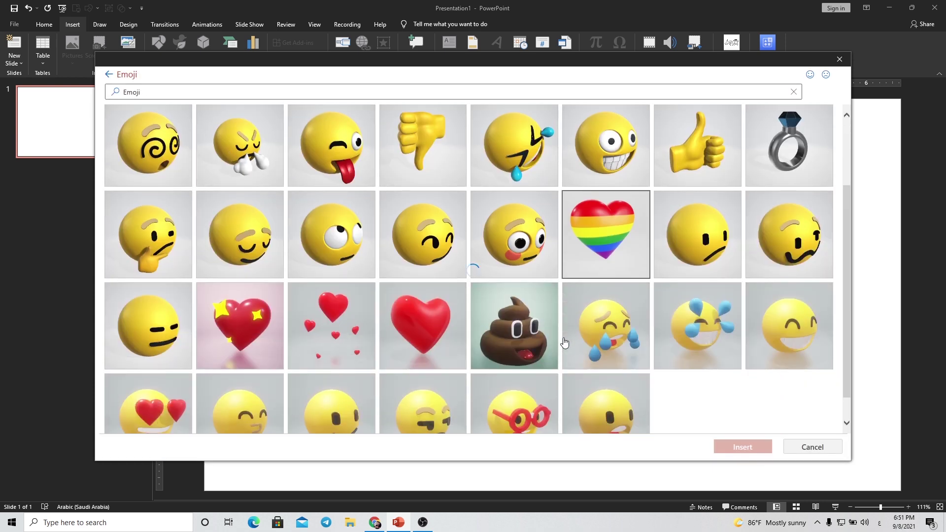
scroll(565, 342, down, 2)
scroll(565, 342, down, 3)
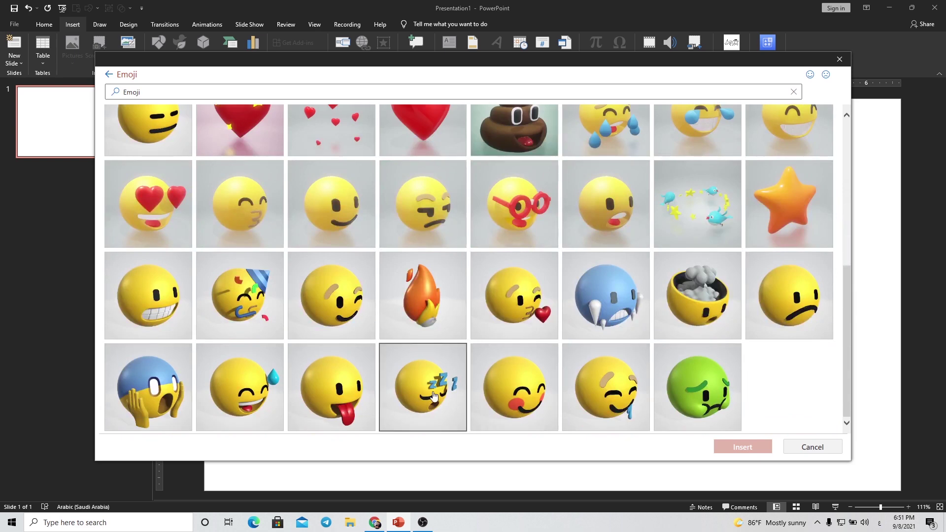
scroll(166, 385, up, 4)
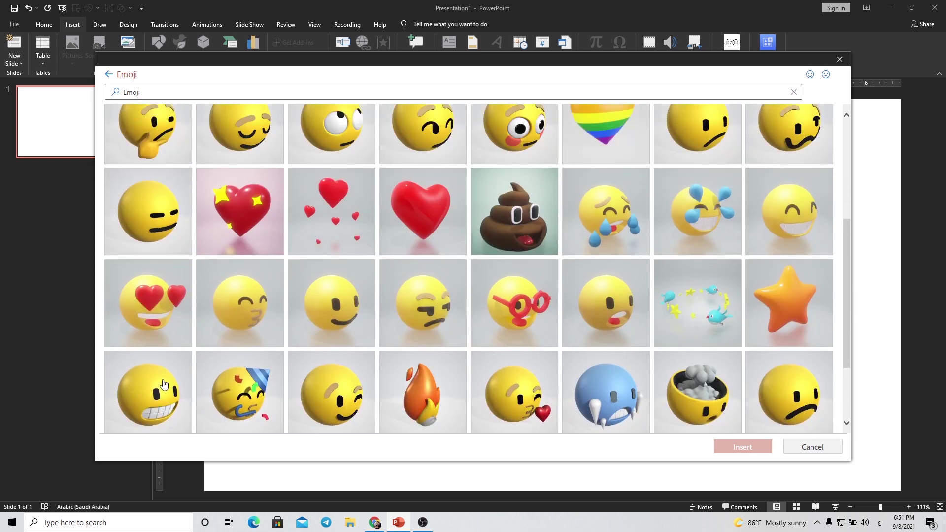
scroll(690, 394, up, 4)
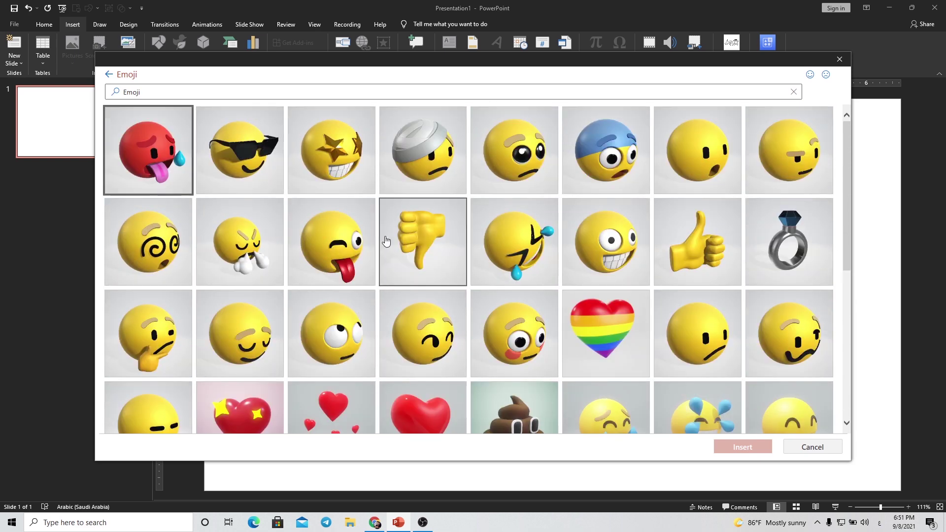
click(345, 236)
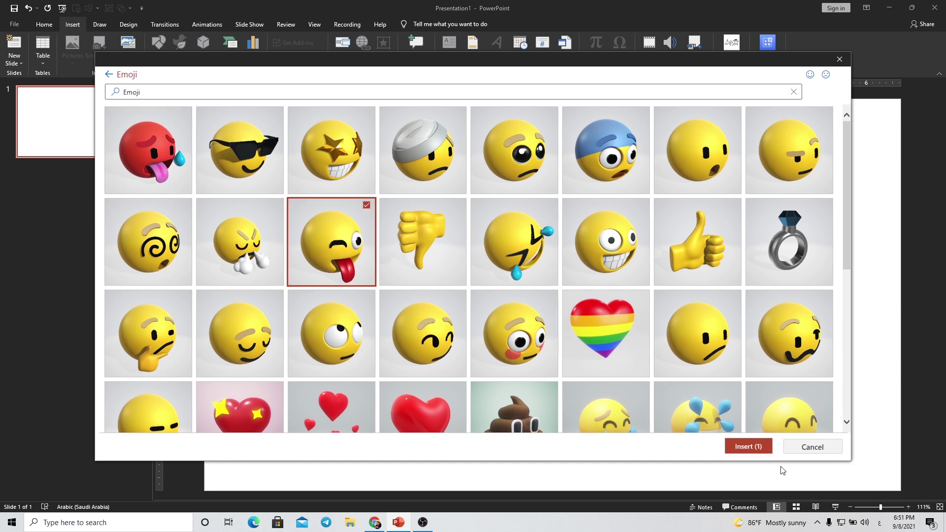
click(745, 449)
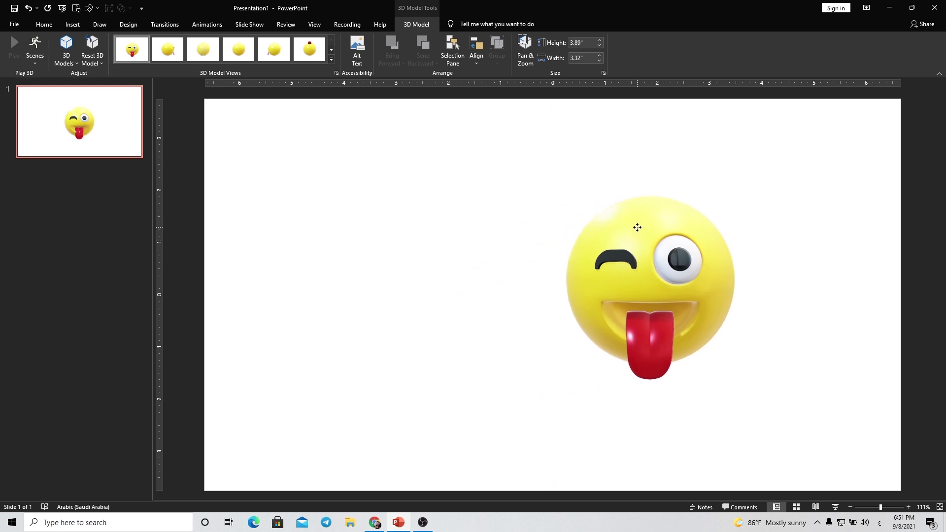
Step: Move the emoji to the slide's right half and rotate it to a left-facing side profile
drag(539, 255, 637, 241)
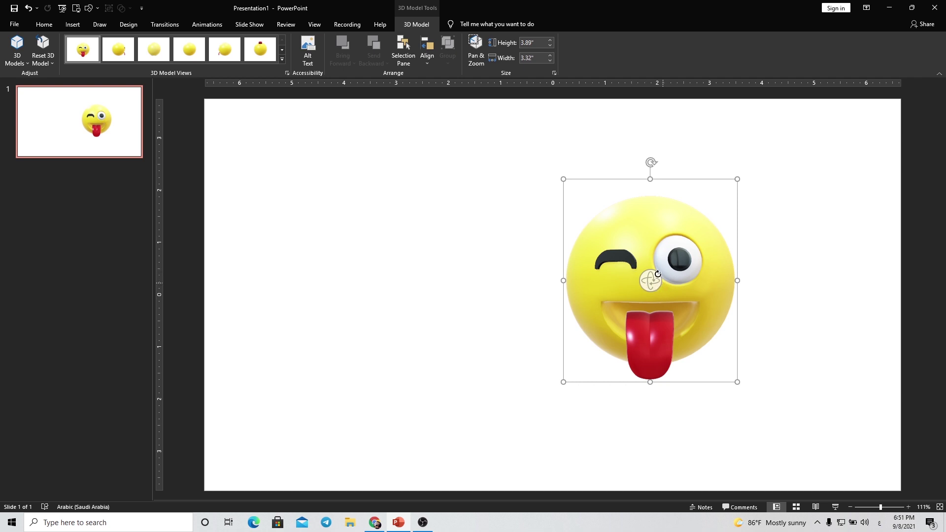
mouse_move(651, 281)
mouse_down()
mouse_move(535, 289)
mouse_move(647, 290)
mouse_move(582, 288)
mouse_up()
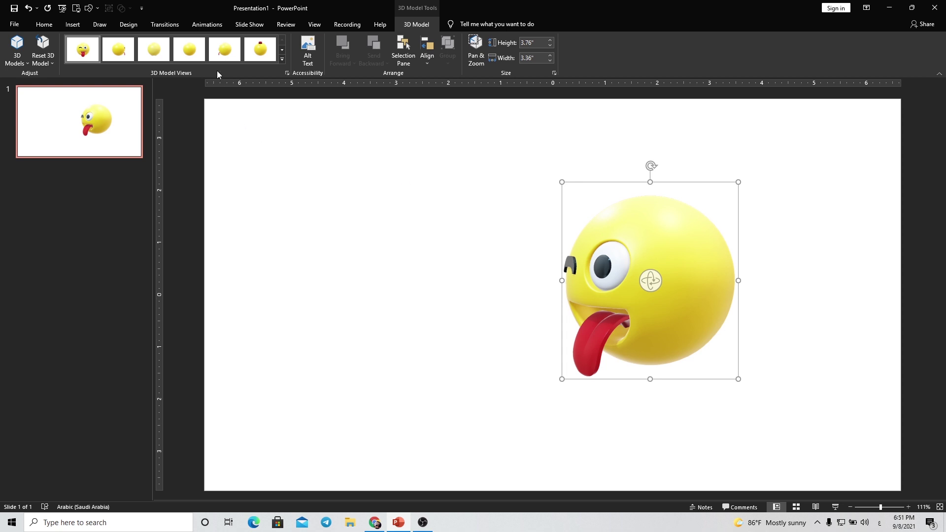
click(212, 29)
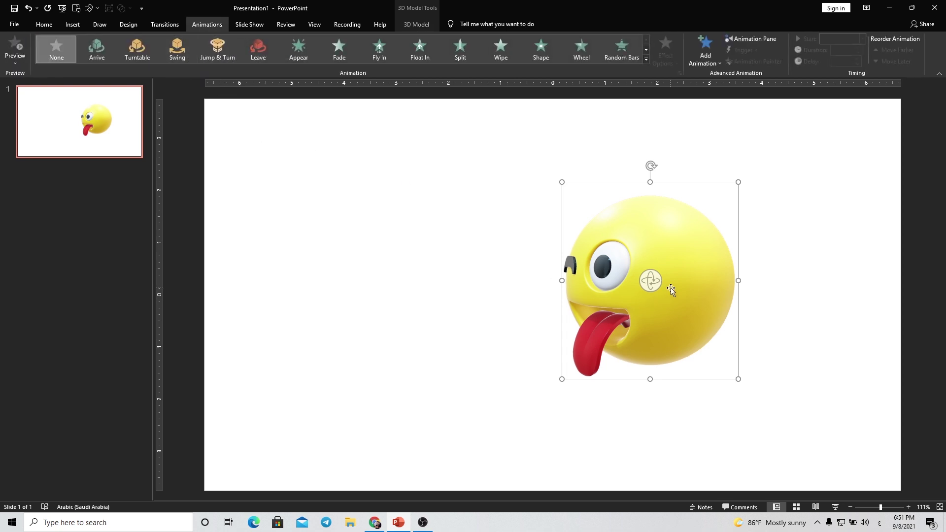
Step: Give the emoji a Jump & Turn animation with Back direction and show the Animation Pane
click(175, 55)
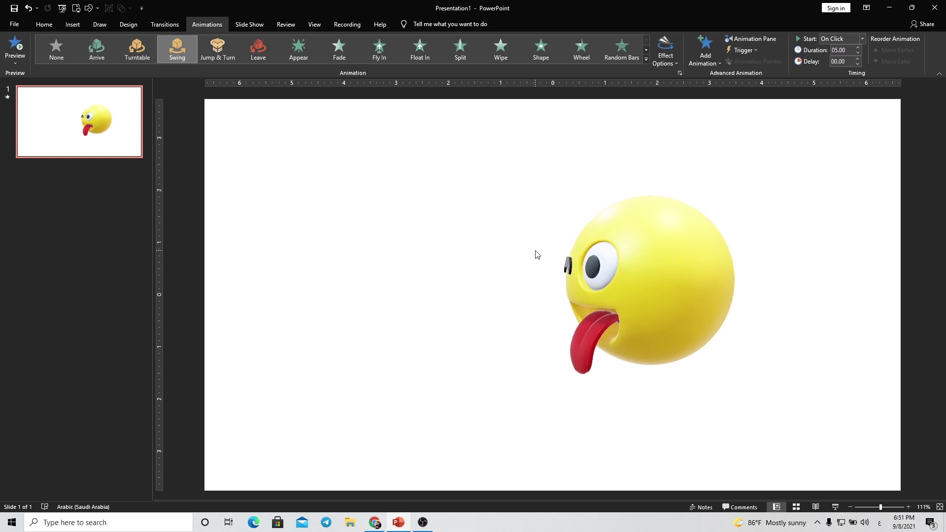
click(602, 269)
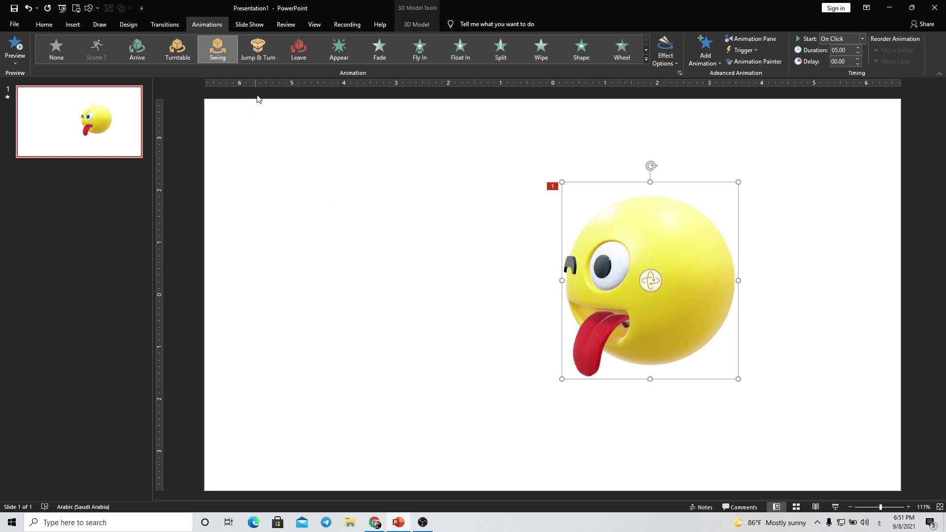
click(257, 49)
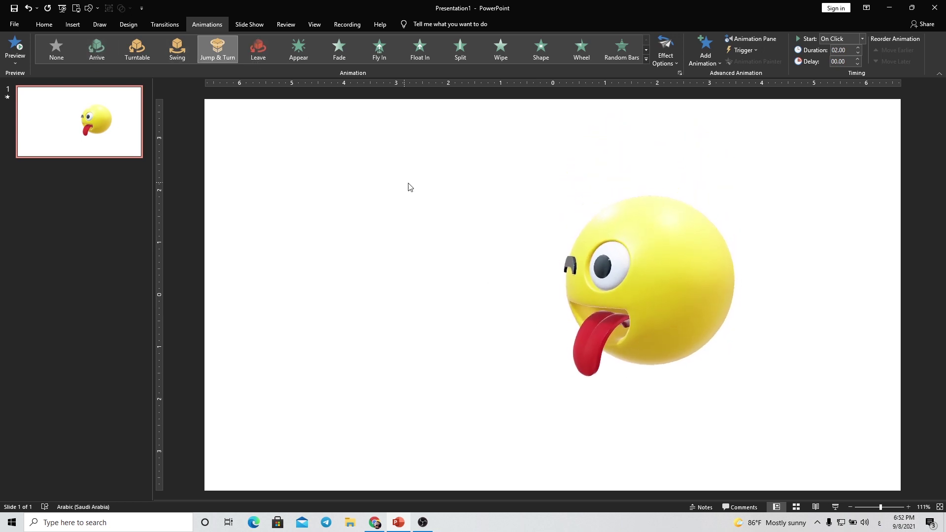
click(648, 243)
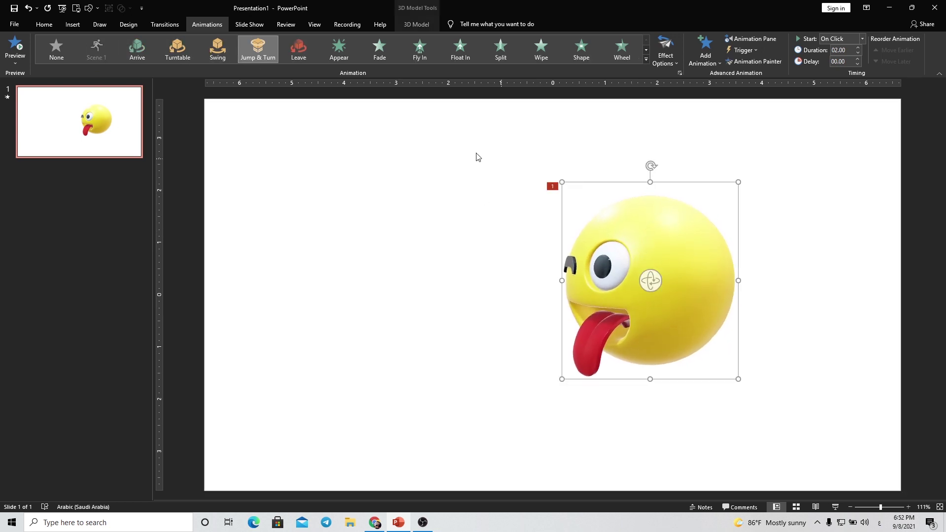
click(676, 68)
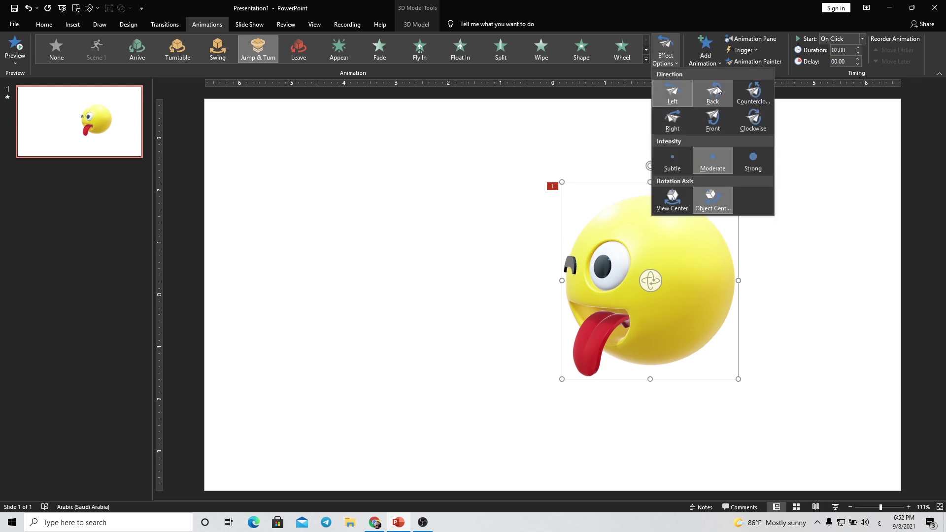
click(724, 99)
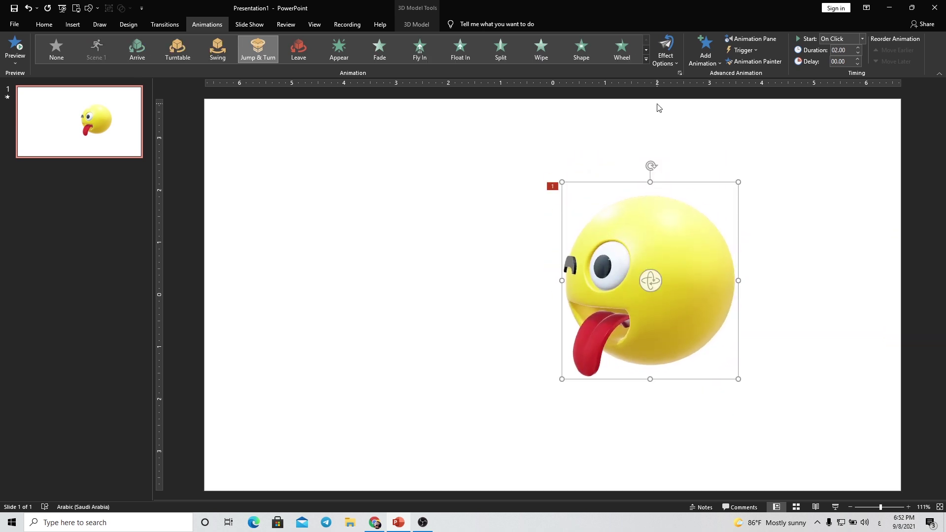
click(756, 42)
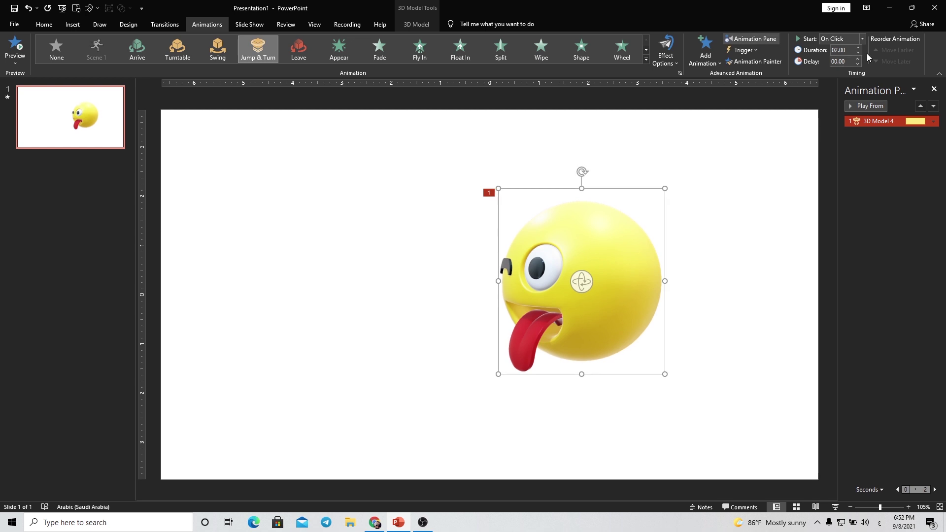
Step: Set the animation to start With Previous, repeat Until End of Slide, and preview it in Slide Show
click(863, 39)
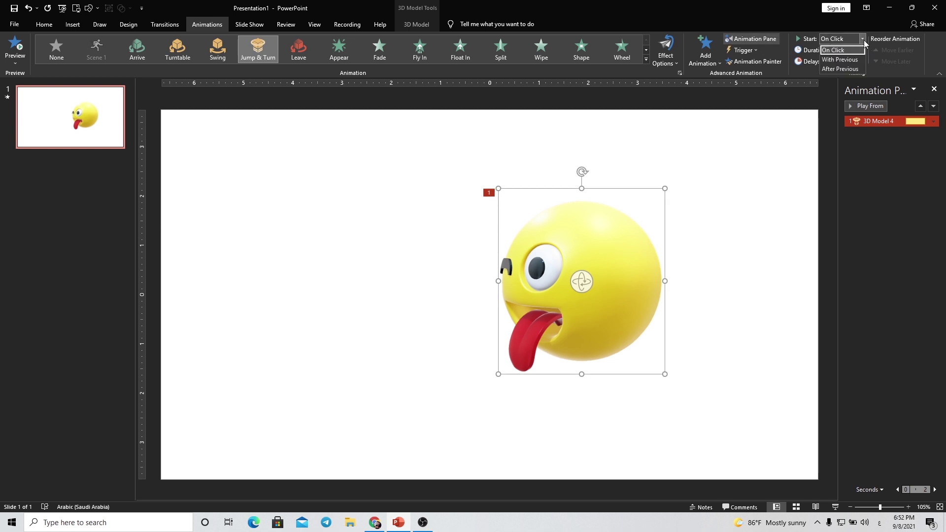
click(842, 60)
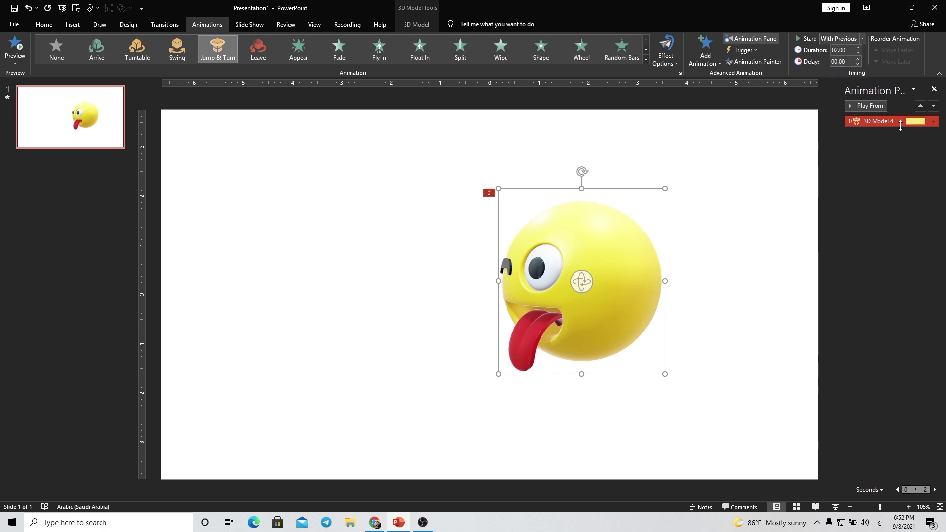
double_click(899, 122)
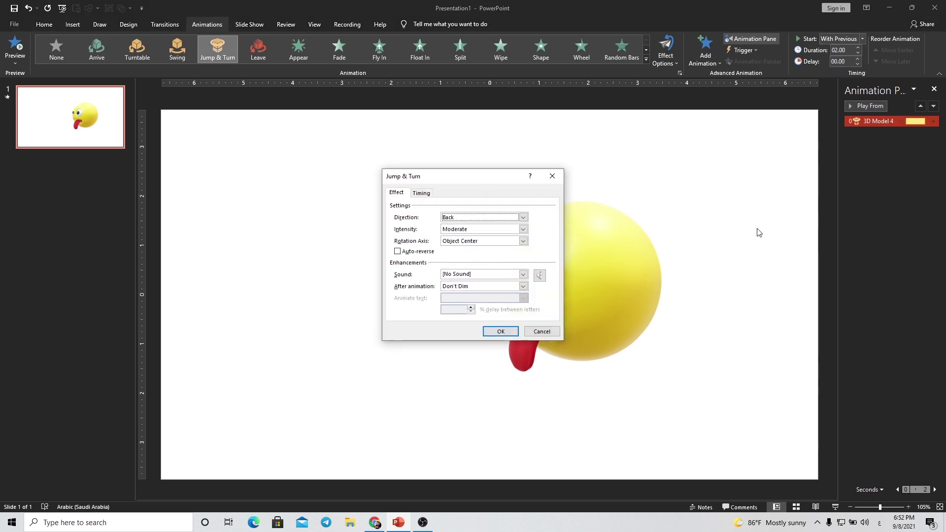
click(426, 193)
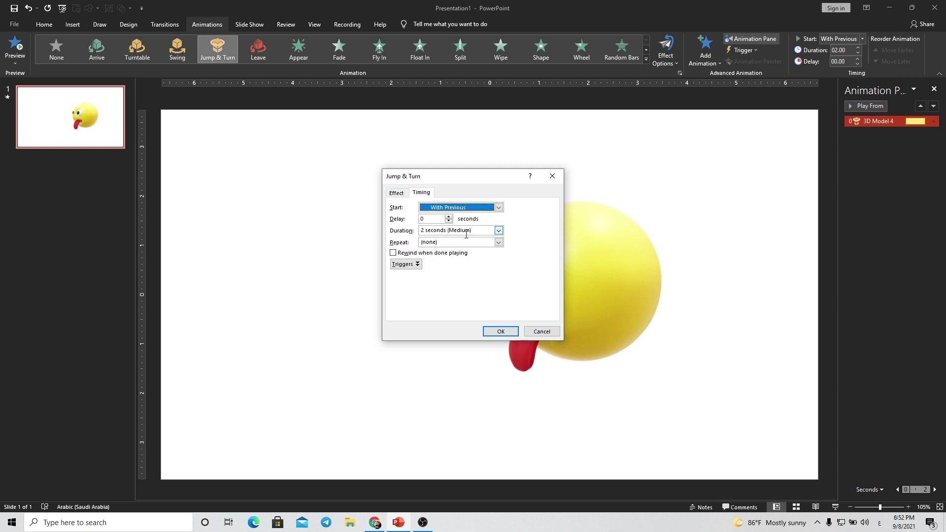
click(498, 242)
click(443, 308)
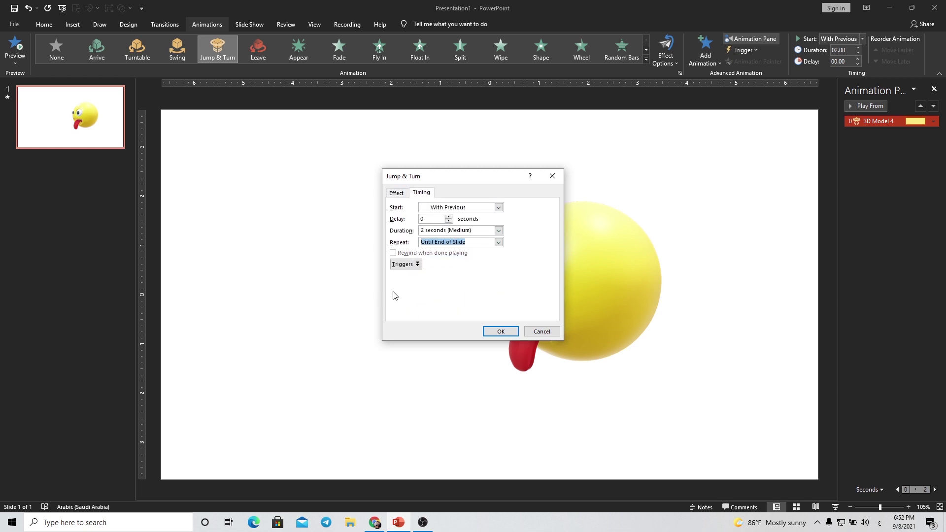
click(512, 334)
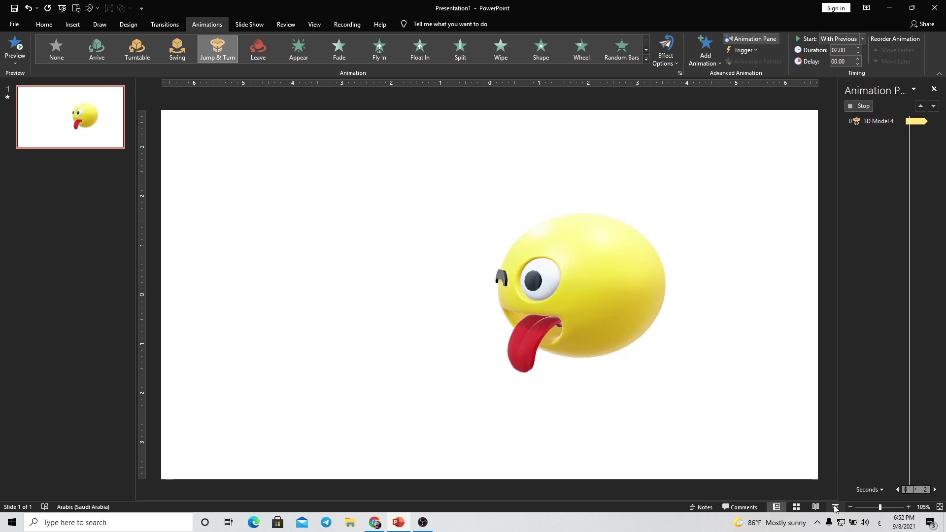
click(835, 507)
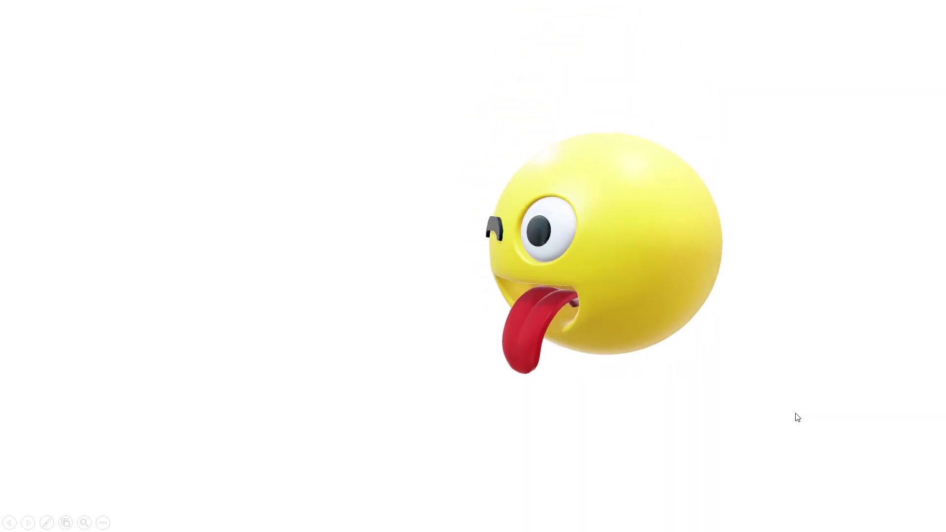
key(Escape)
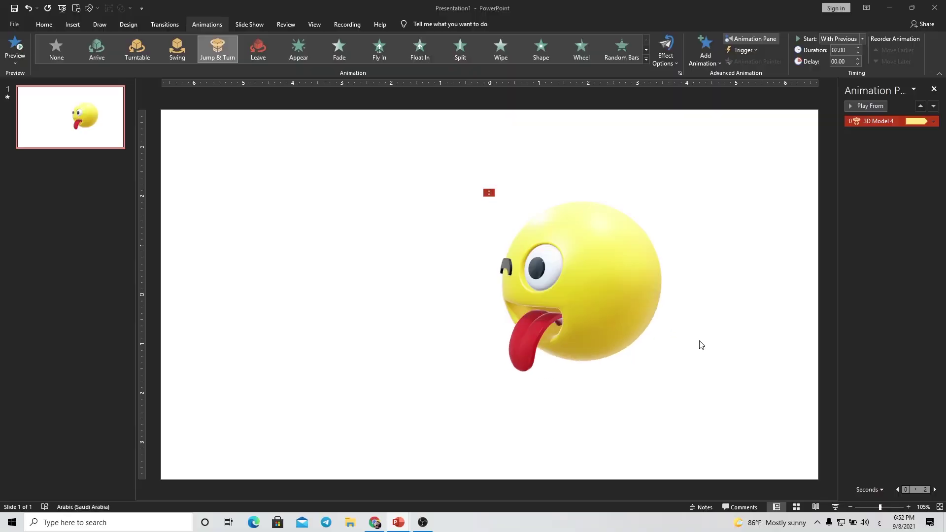
Step: Shrink the emoji into the bottom-right corner, set its duration to 03.00, and preview the show
click(608, 252)
mouse_move(664, 189)
mouse_down()
mouse_move(562, 264)
mouse_move(781, 403)
mouse_up()
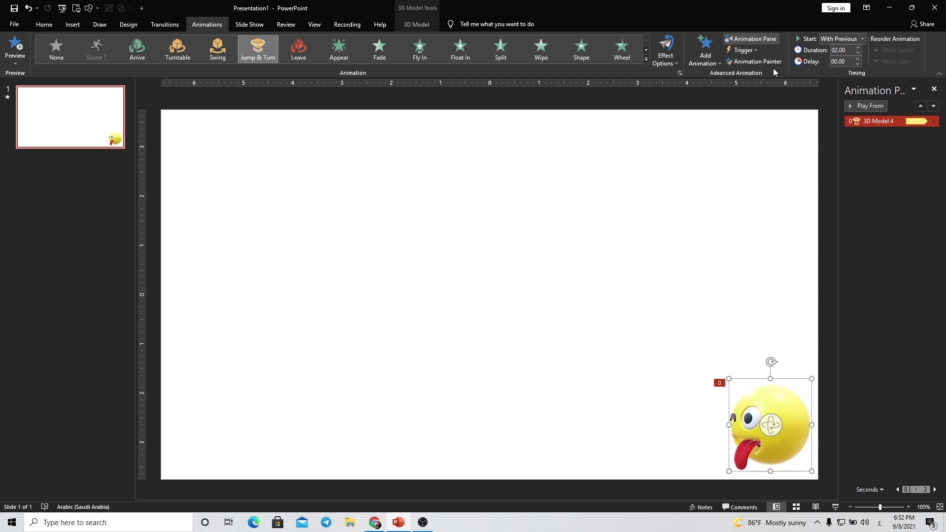
click(858, 47)
click(834, 507)
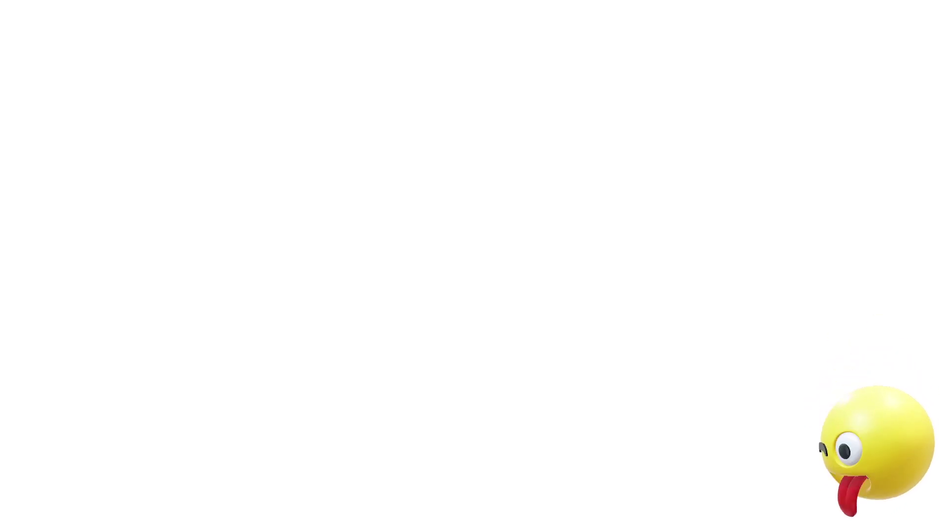
key(Escape)
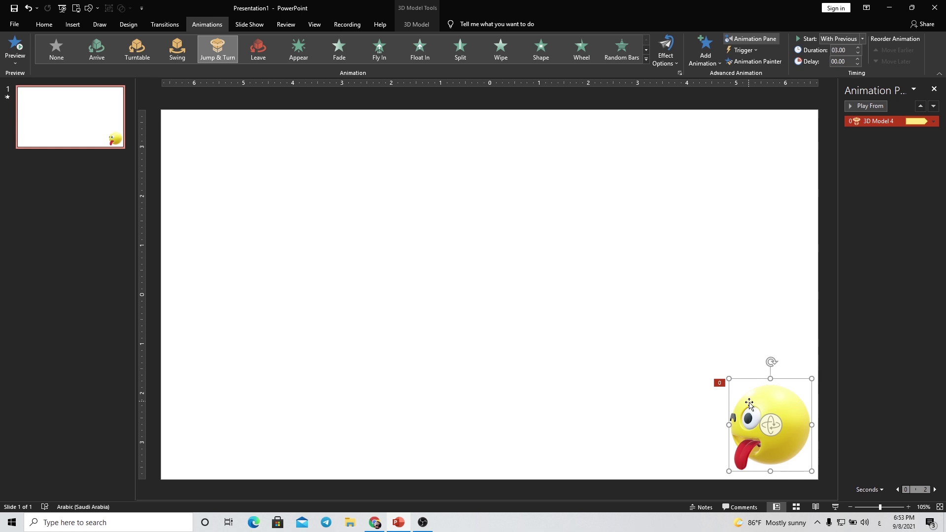
Step: Delete the emoji, then copy the Milky Way photo from Pexels in Chrome
key(Delete)
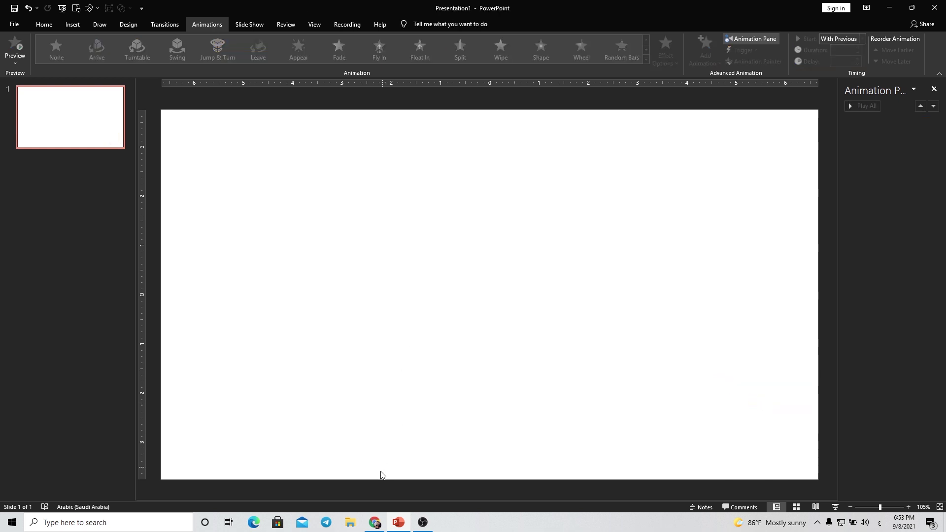
click(374, 522)
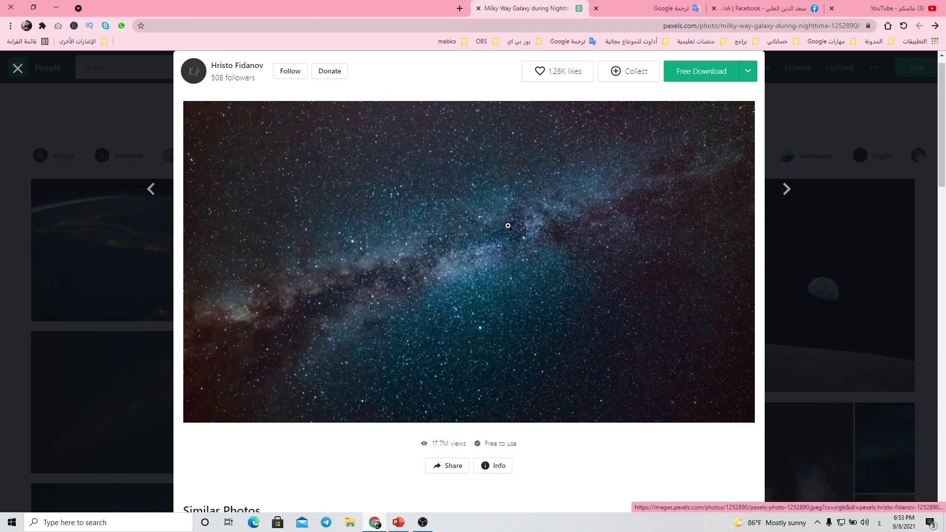
right_click(493, 190)
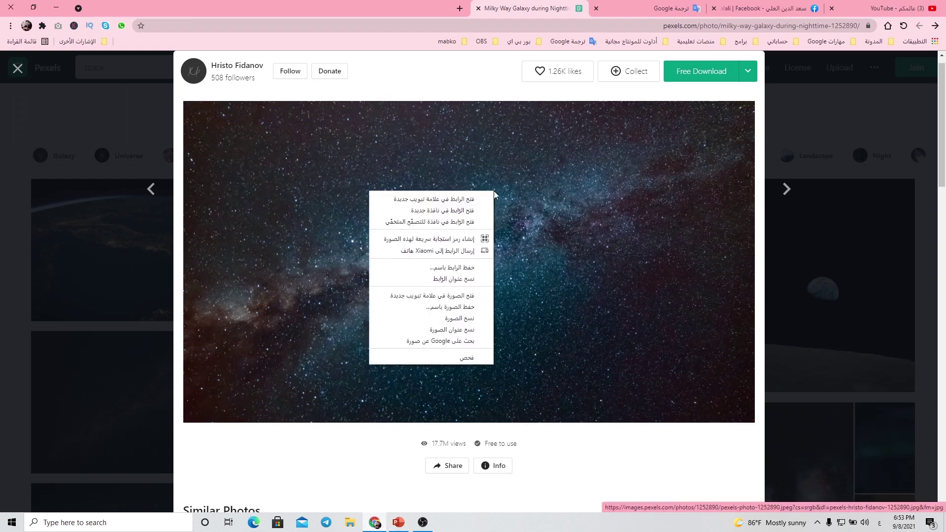
click(447, 325)
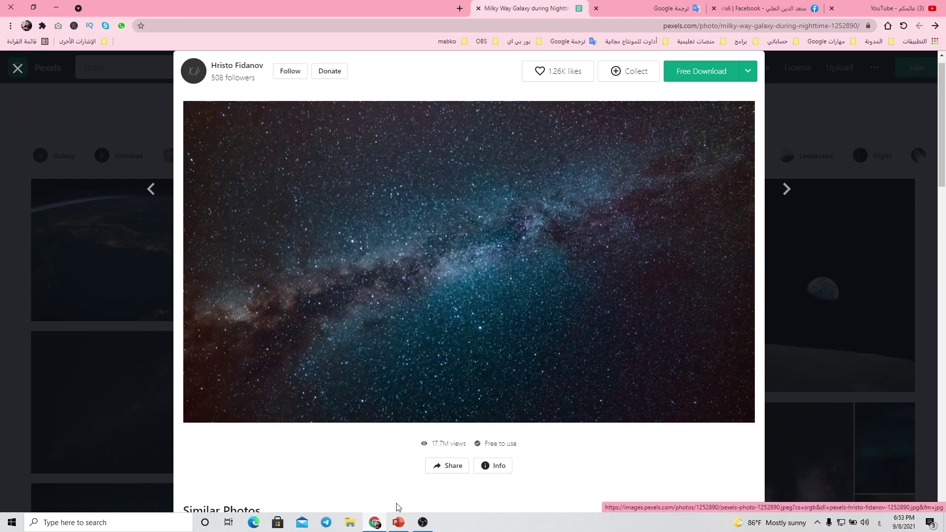
click(404, 526)
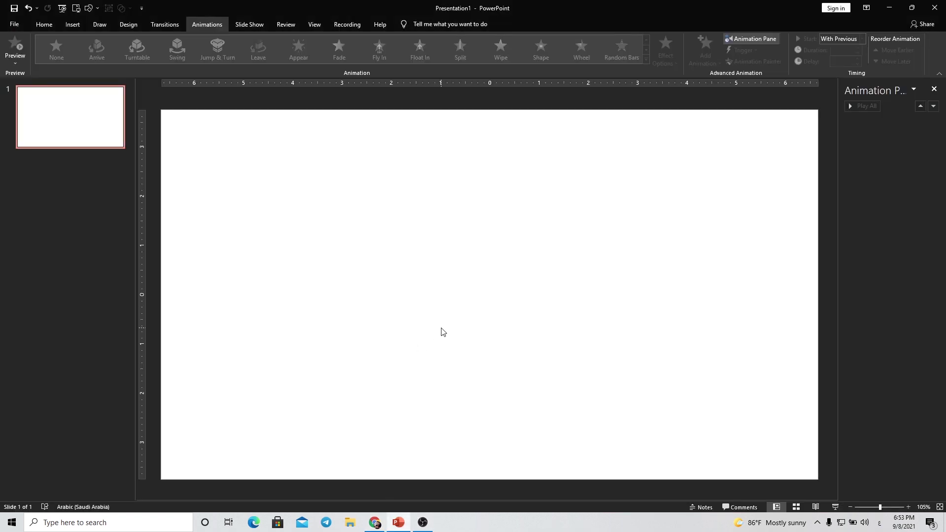
Step: Paste the Milky Way photo and stretch it to fill the entire slide
key(ctrl+v)
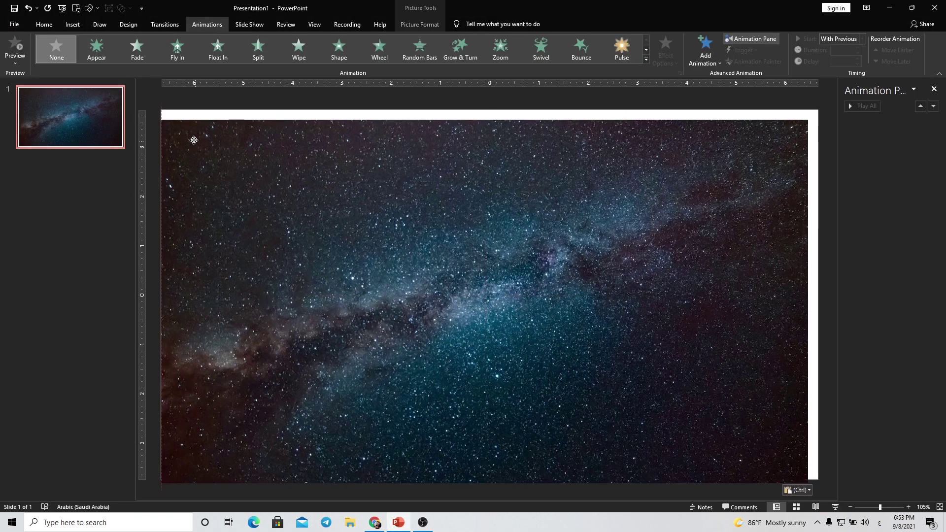
drag(194, 139, 193, 130)
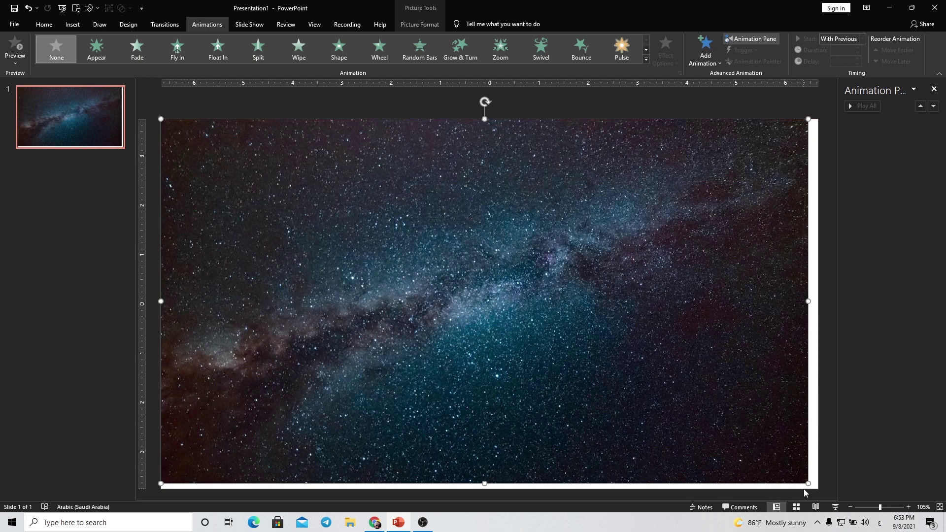
drag(806, 483, 811, 477)
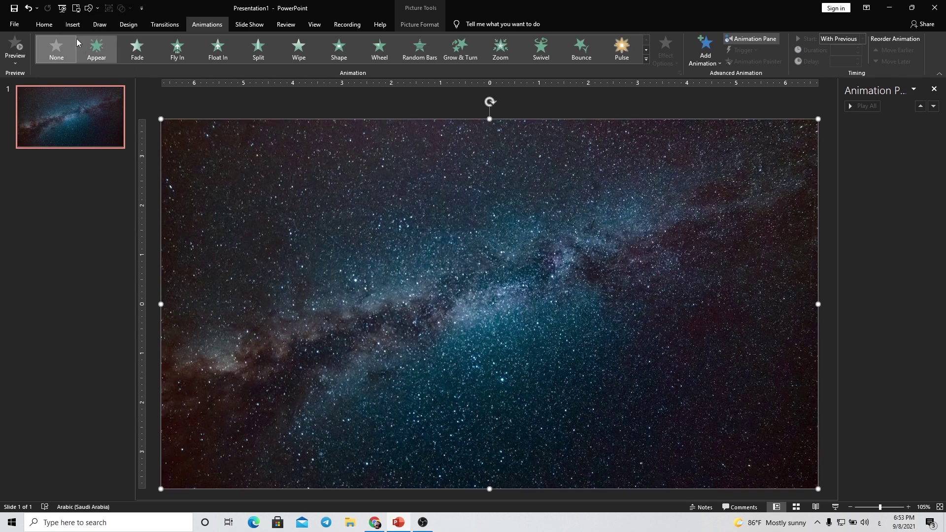
click(73, 25)
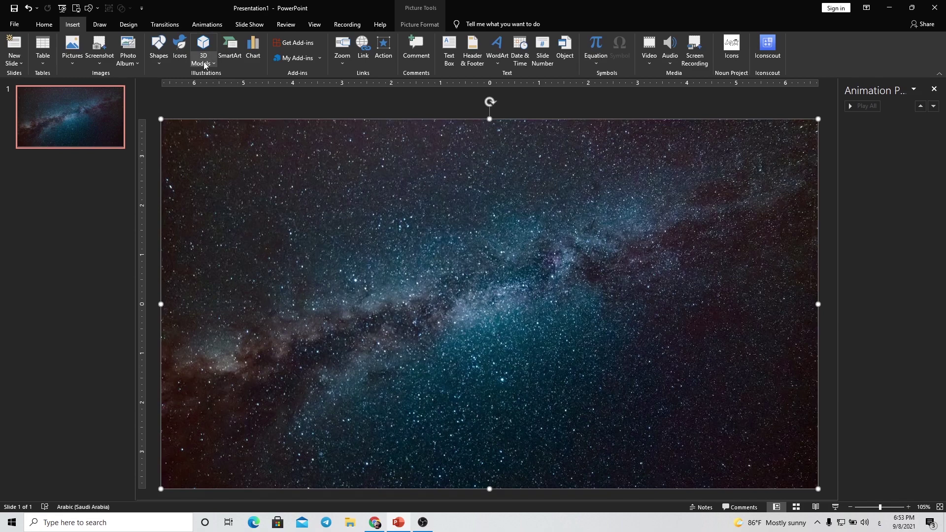
Step: Insert the space shuttle, astronaut and Earth models from the Space stock category
click(205, 64)
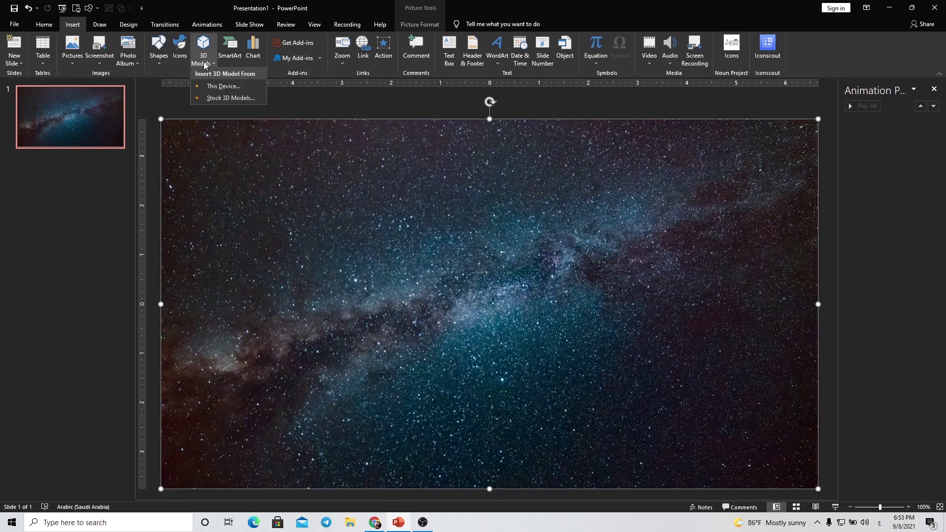
click(226, 97)
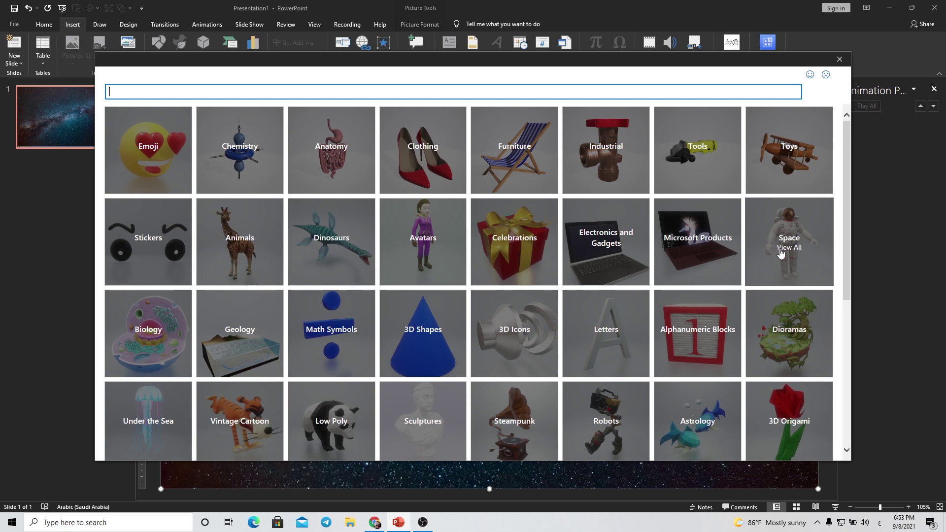
click(795, 245)
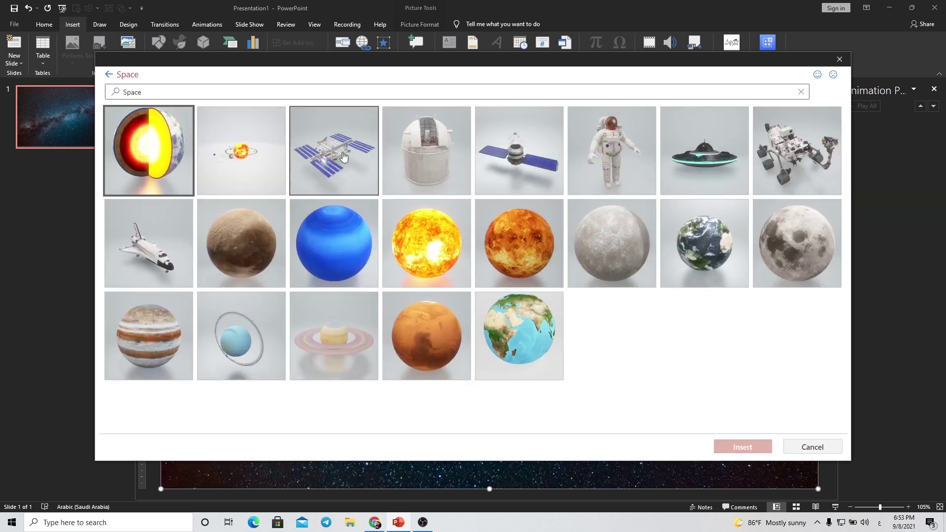
click(188, 277)
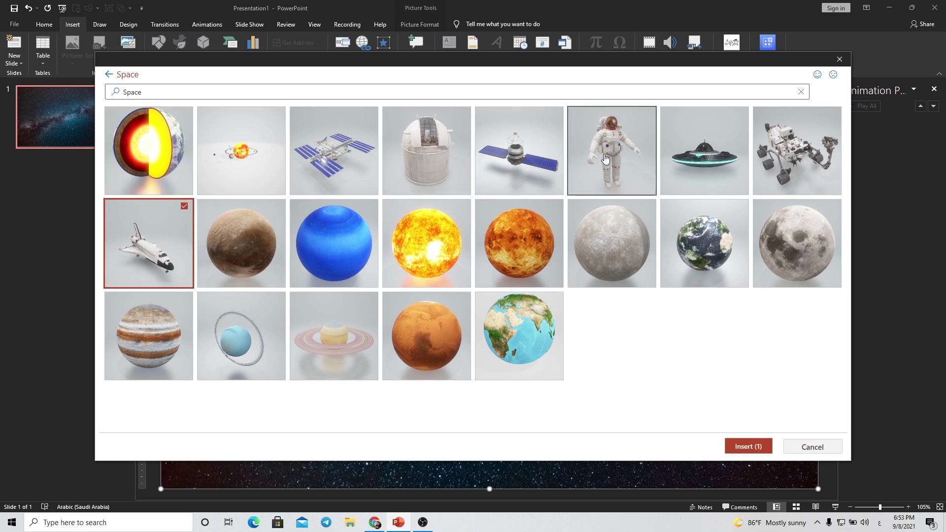
click(610, 139)
click(723, 242)
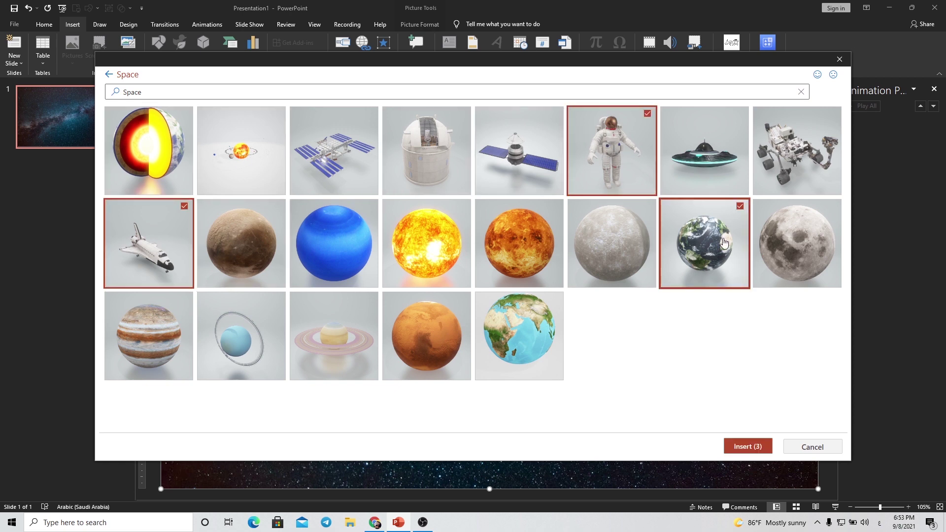
click(736, 447)
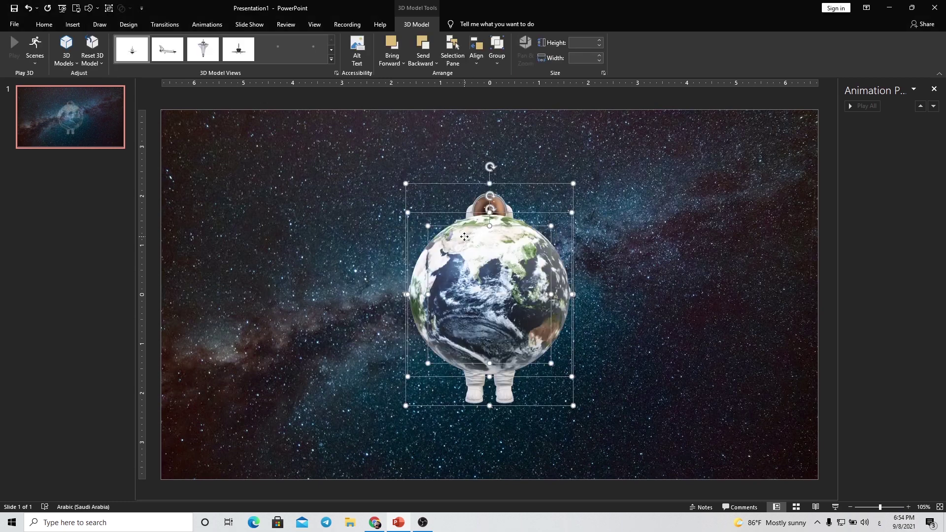
Step: Spread the models out: Earth on the left, astronaut to the right of the shuttle
click(368, 239)
click(503, 274)
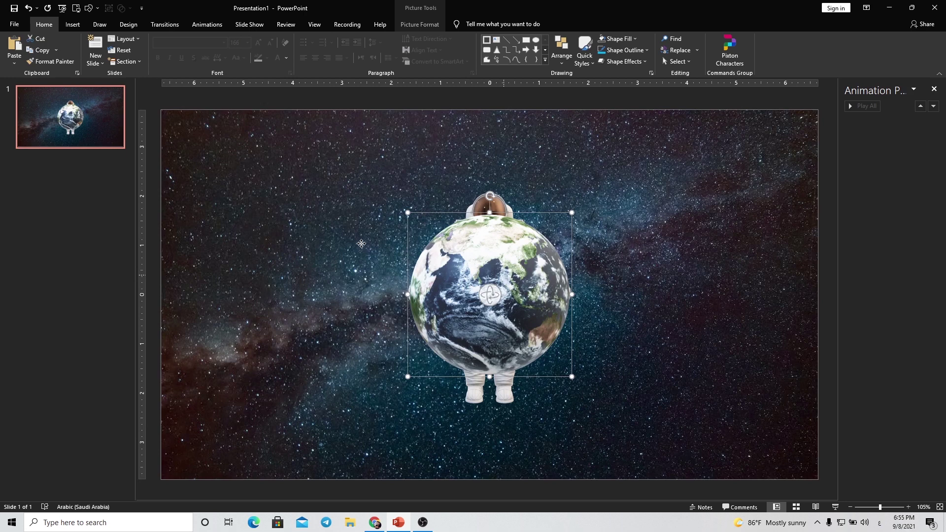
key(ctrl+z)
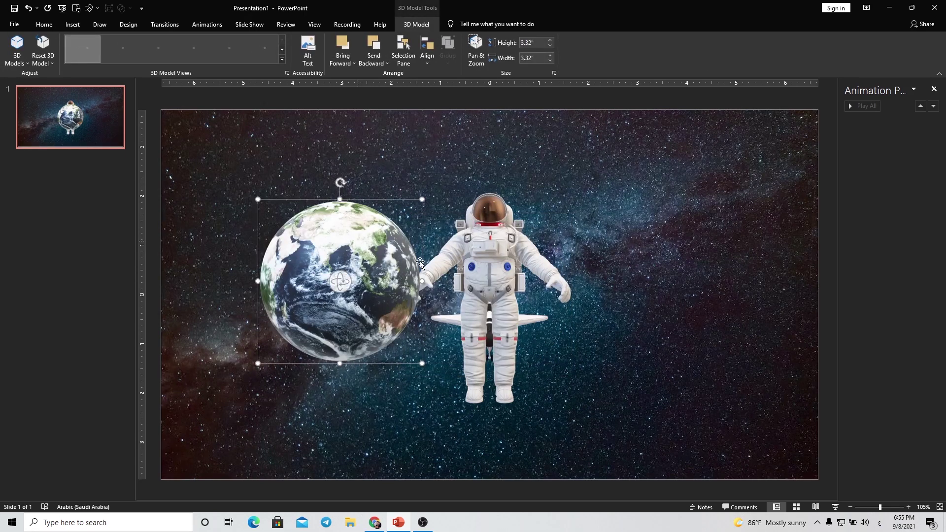
click(494, 241)
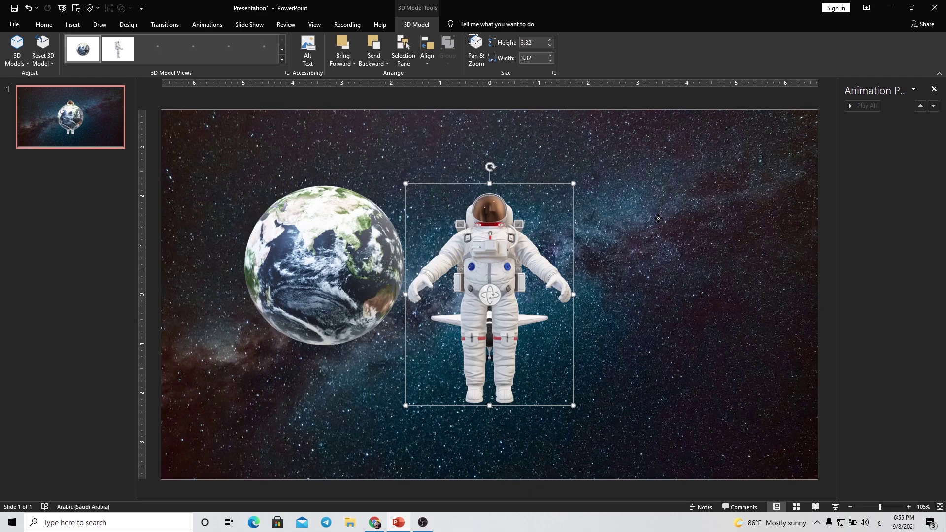
drag(493, 296, 536, 304)
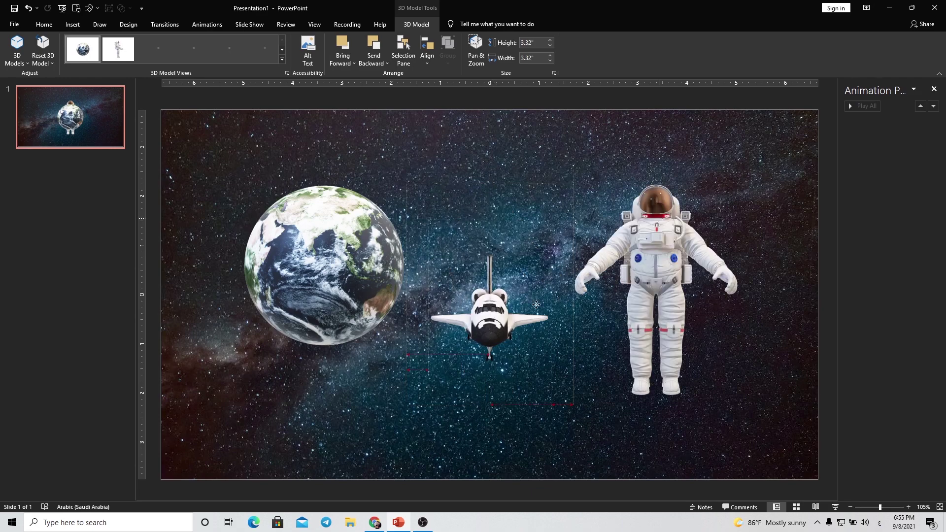
click(492, 310)
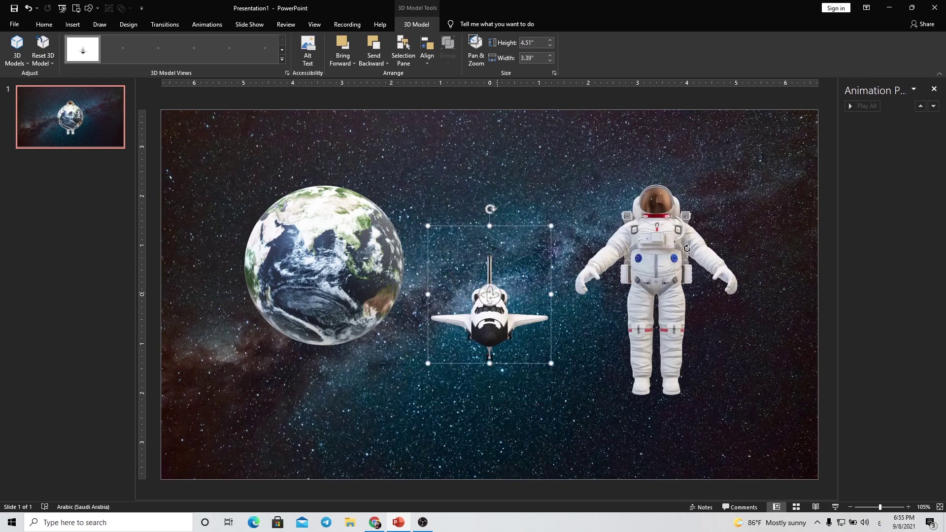
Step: Turn the astronaut to a three-quarter view and rotate the Earth to show another side
click(641, 229)
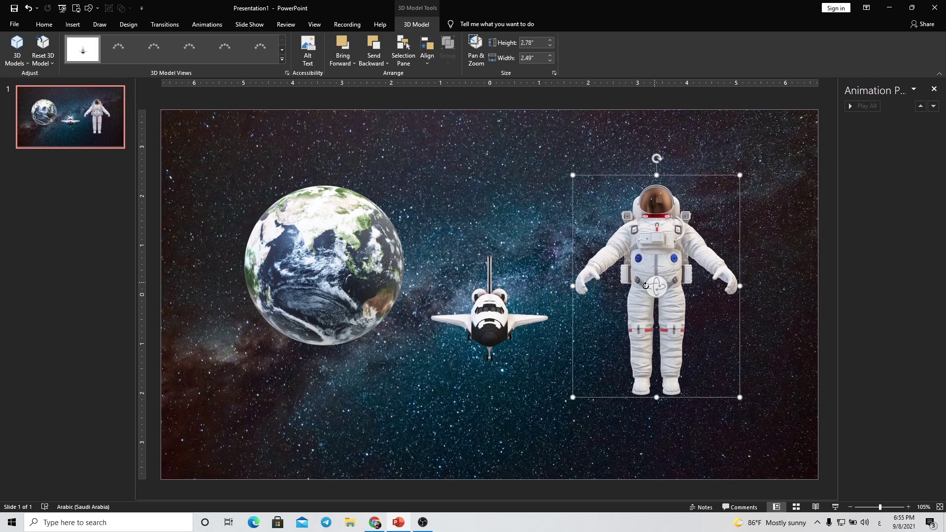
mouse_move(636, 286)
mouse_down()
mouse_move(565, 329)
mouse_move(618, 349)
mouse_move(742, 291)
mouse_move(768, 313)
mouse_move(718, 229)
mouse_move(617, 306)
mouse_move(593, 305)
mouse_up()
click(377, 274)
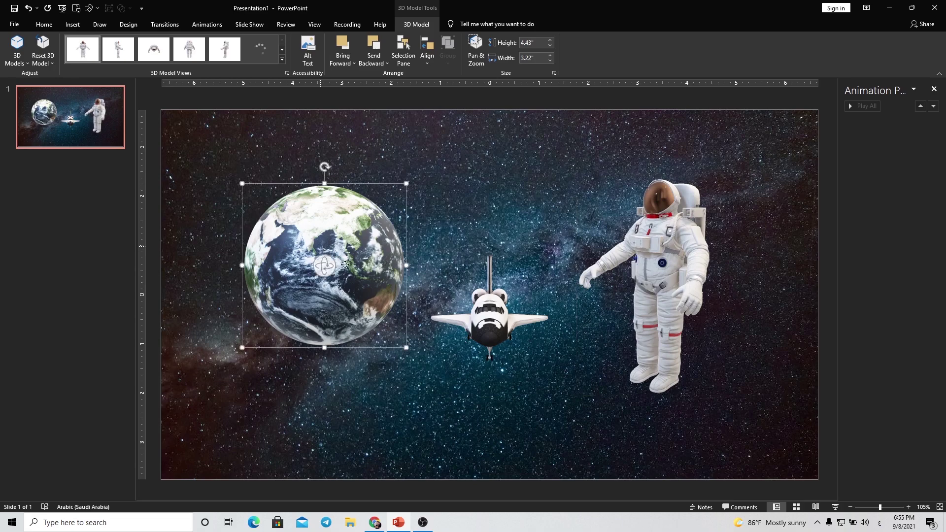
mouse_move(394, 257)
mouse_down()
mouse_move(246, 255)
mouse_move(276, 295)
mouse_up()
Step: Turn the shuttle side-on with its nose toward Earth, and give Earth a different preset 3D view
click(488, 309)
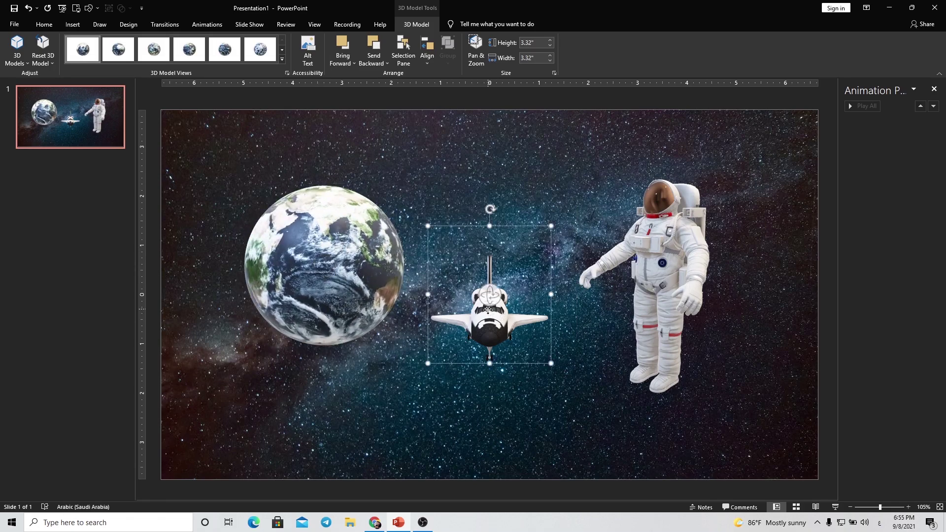
mouse_move(473, 306)
mouse_down()
mouse_move(342, 294)
mouse_move(462, 319)
mouse_up()
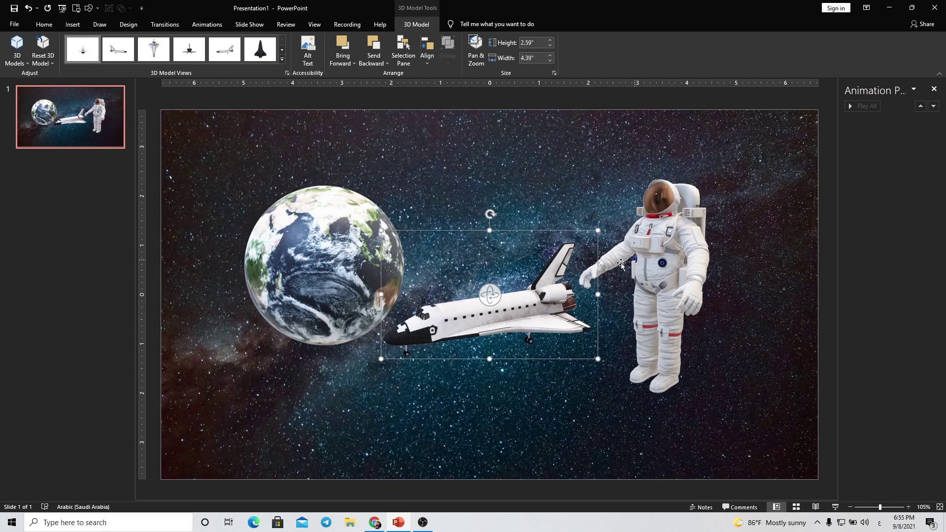
click(334, 254)
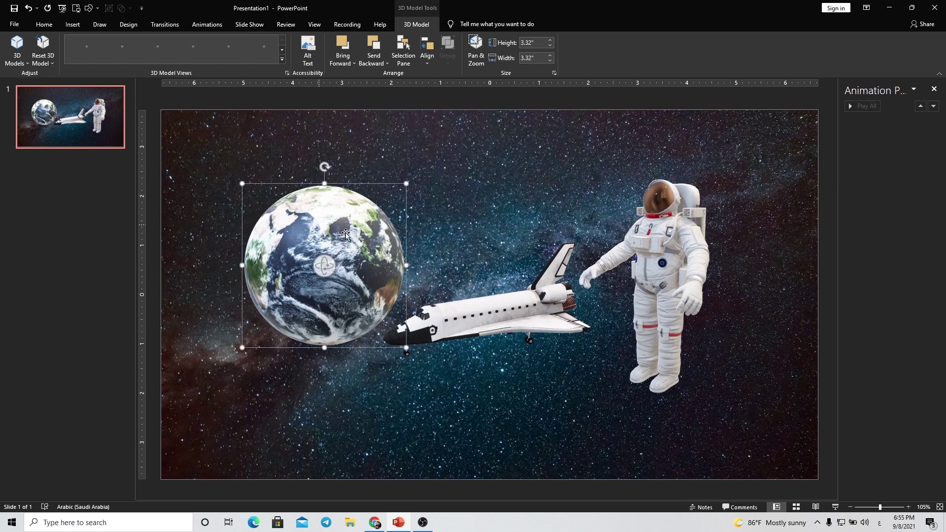
click(282, 59)
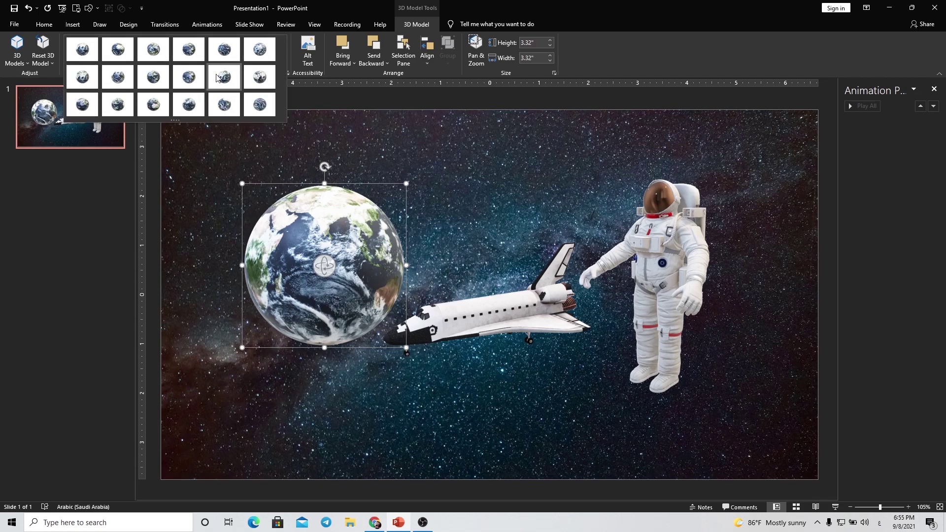
click(122, 85)
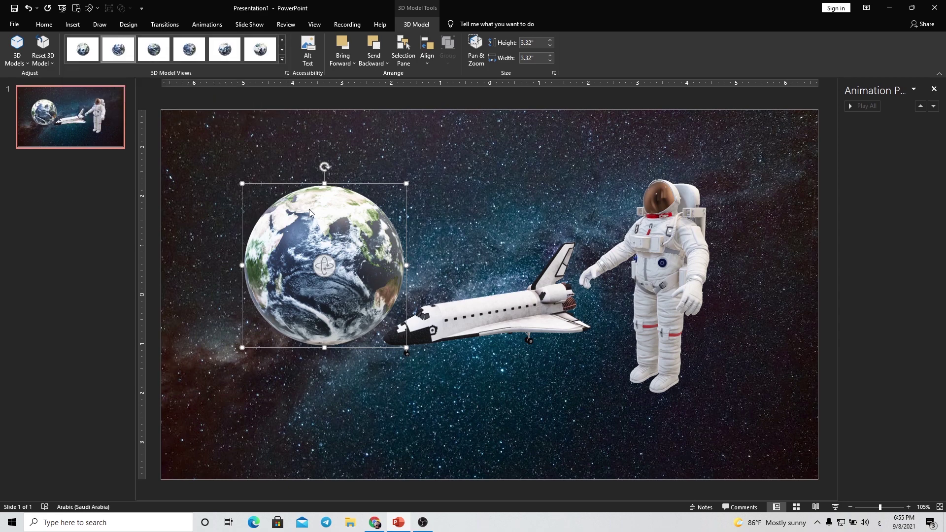
click(204, 27)
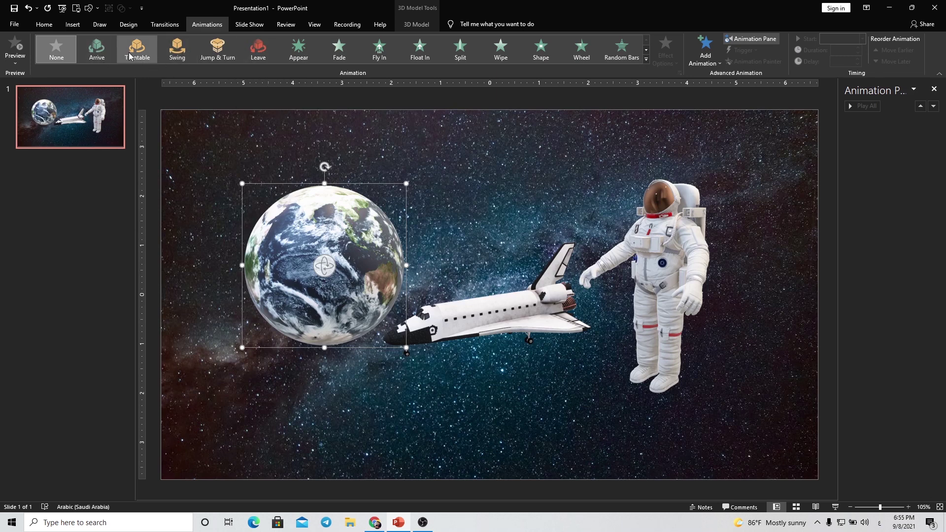
Step: Give the astronaut a Swing animation starting With Previous and open its effect settings
click(495, 316)
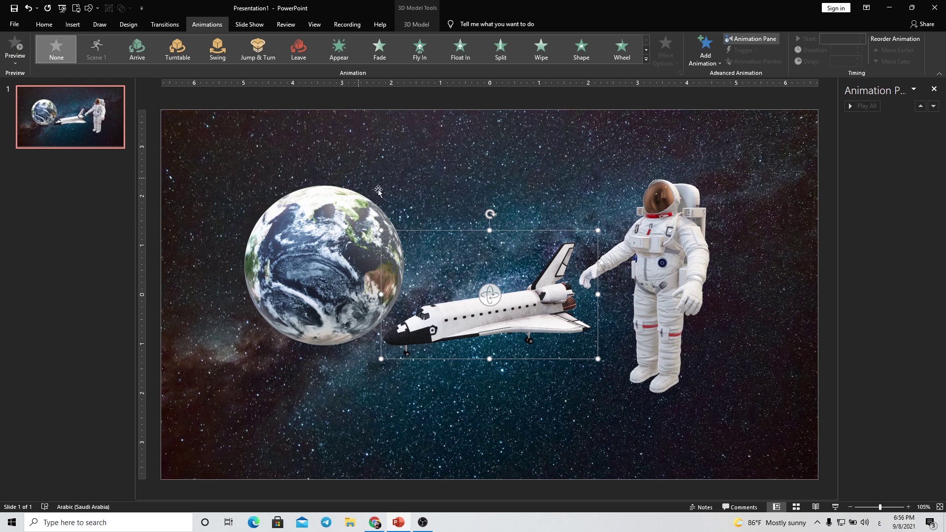
click(676, 220)
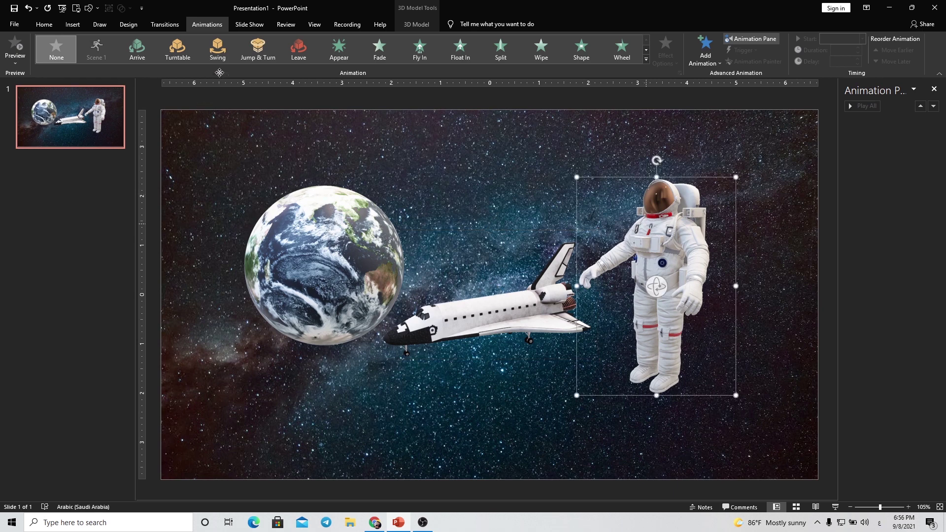
click(223, 56)
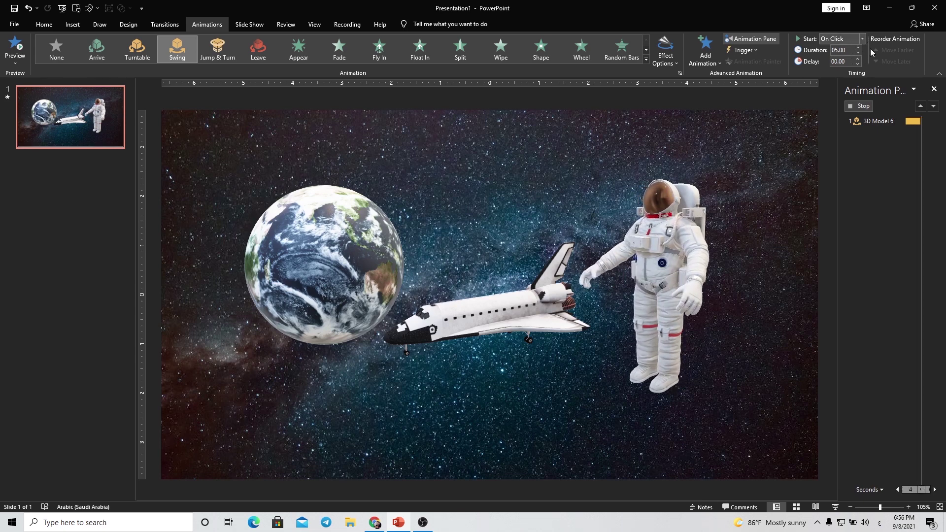
click(858, 41)
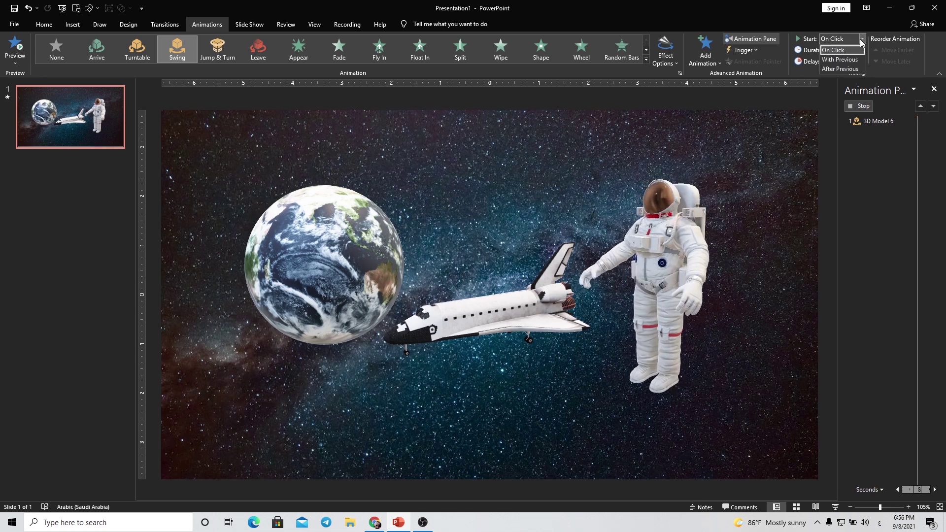
click(839, 59)
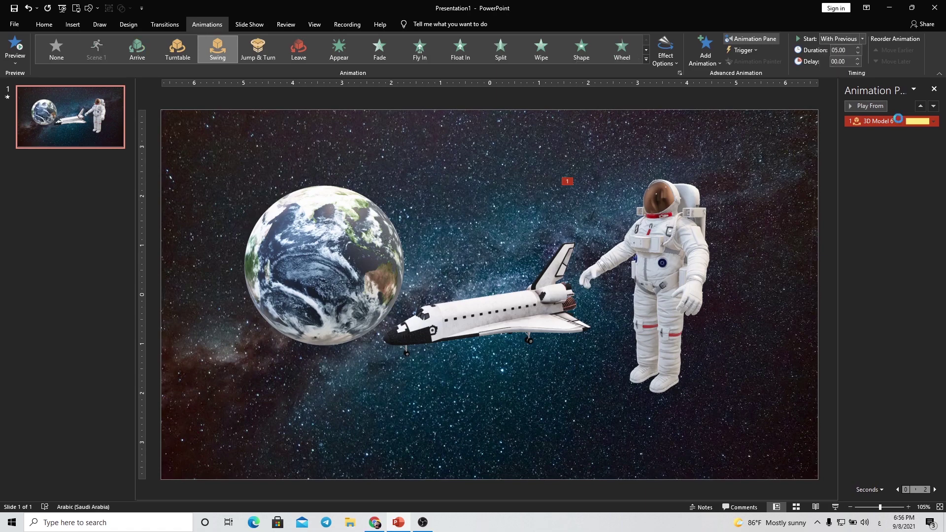
double_click(898, 120)
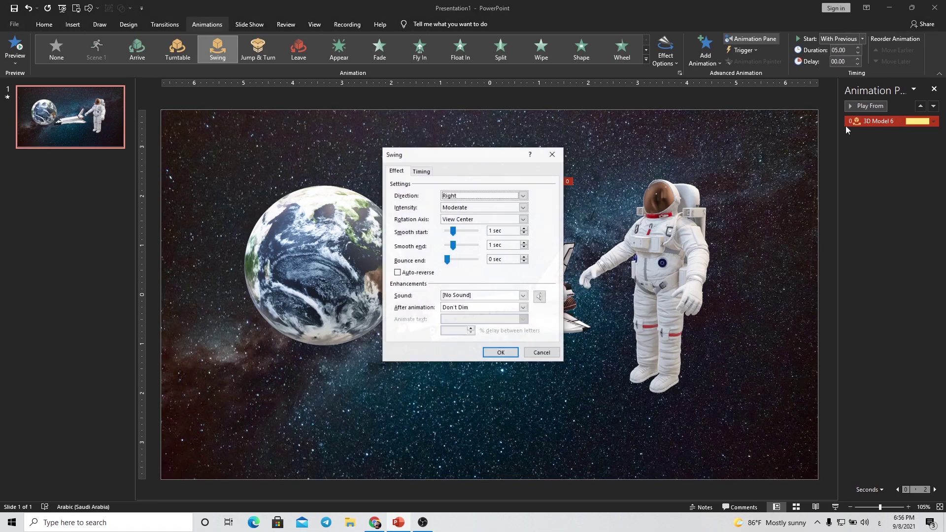
Step: Set the astronaut's Swing to repeat Until End of Slide, keeping the 5-second duration, and confirm
click(421, 173)
click(499, 220)
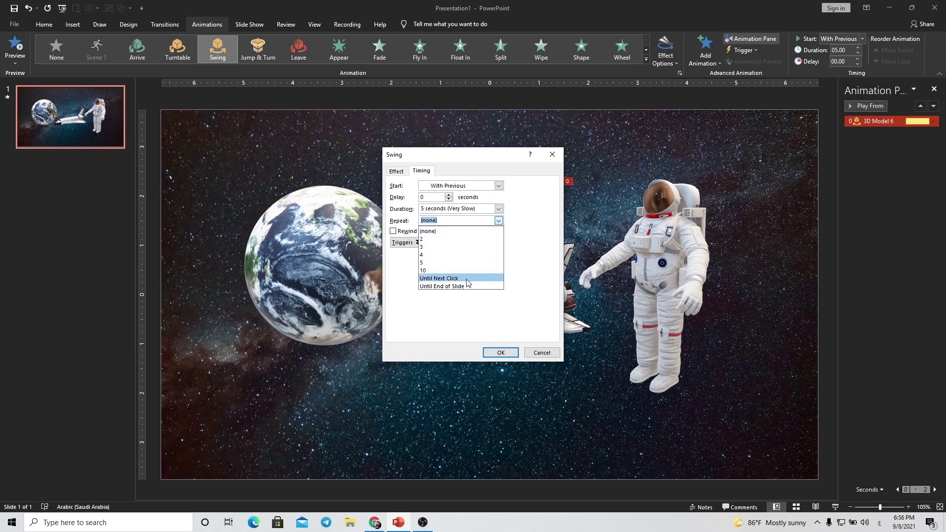
click(456, 287)
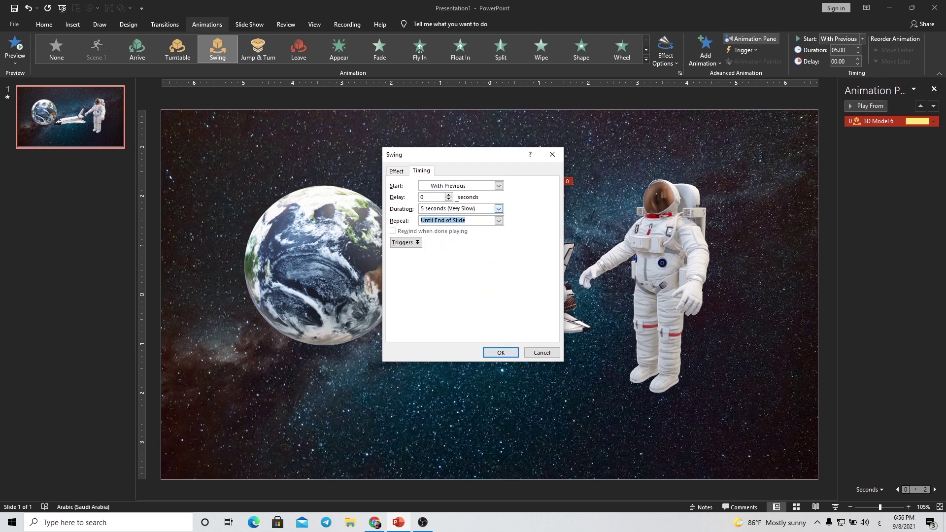
click(498, 208)
click(498, 208)
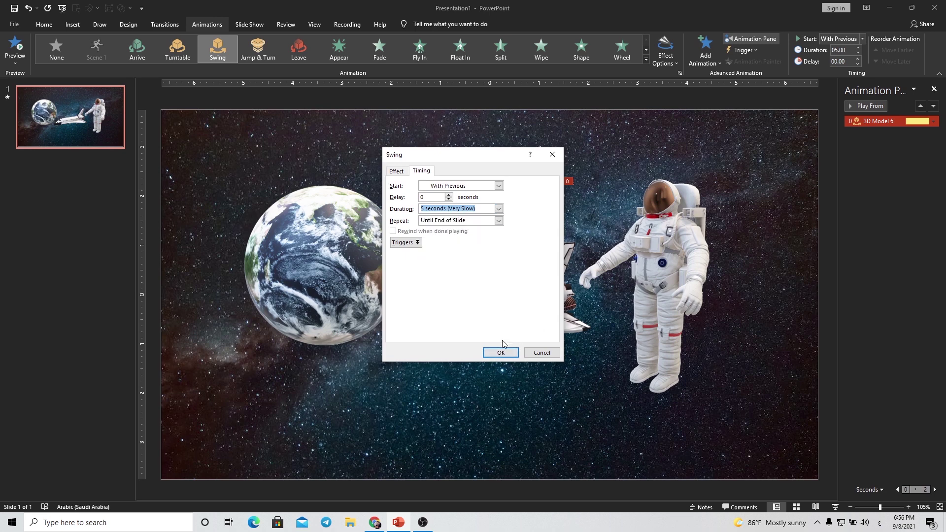
click(498, 352)
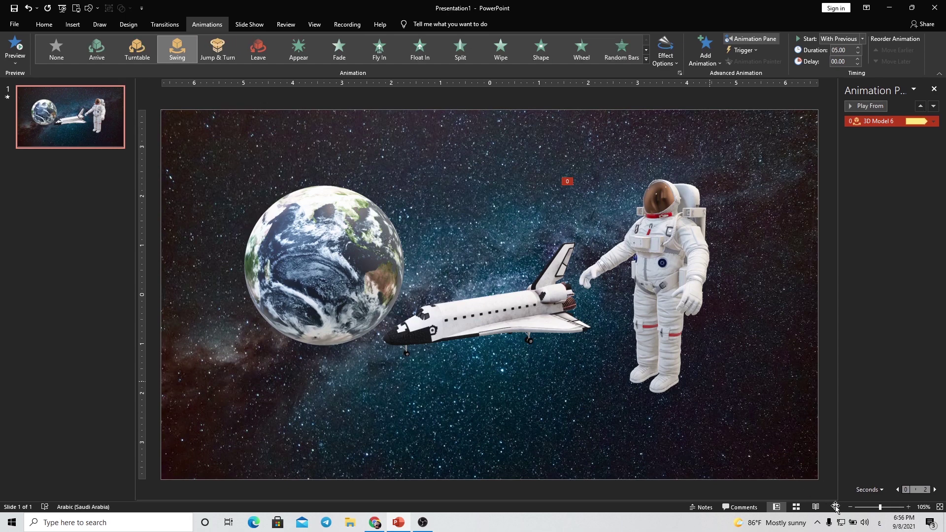
click(796, 461)
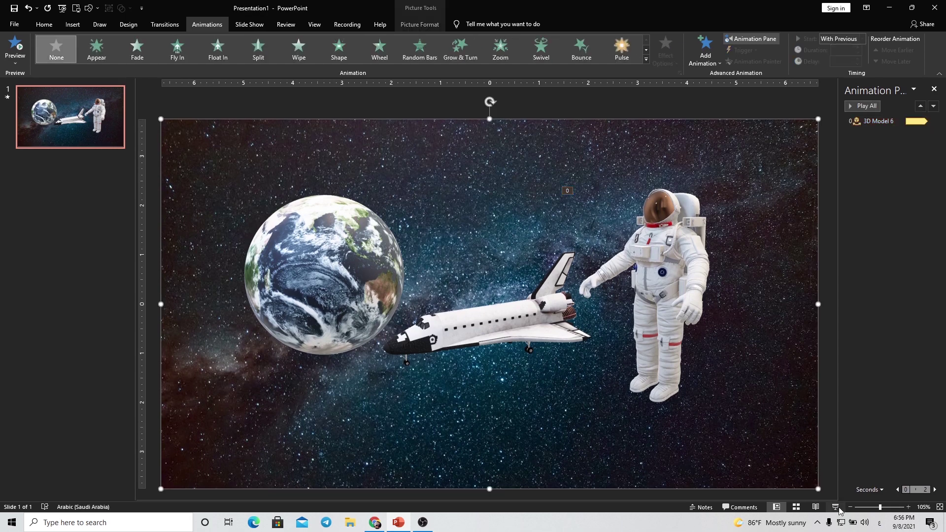
click(835, 507)
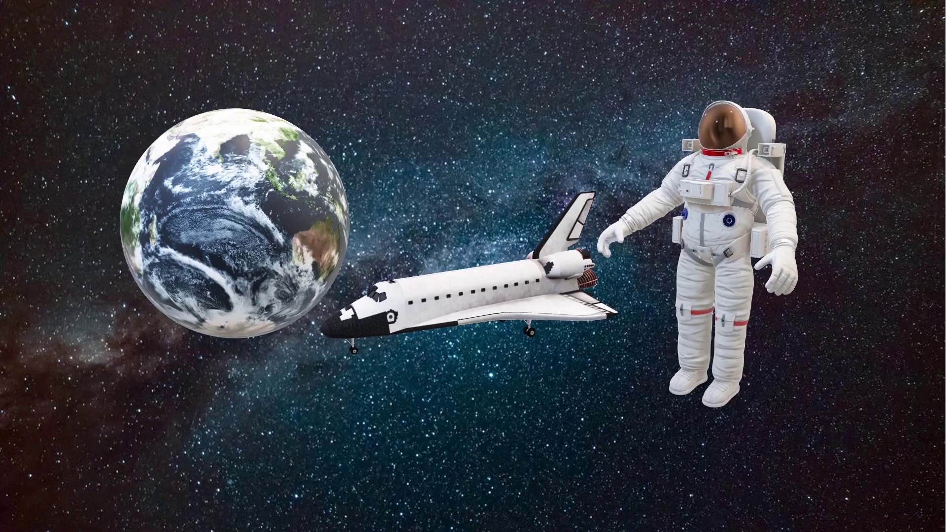
key(Escape)
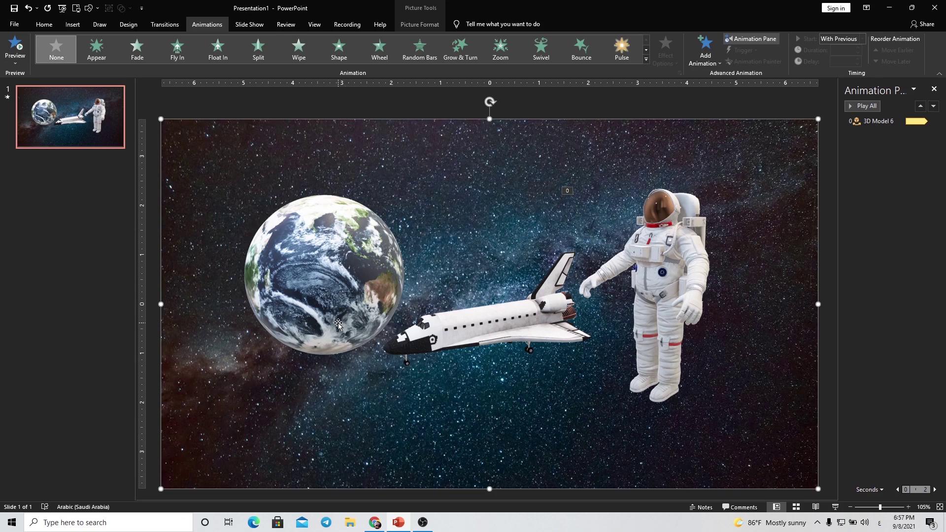
Step: Shift Earth left, shrink the astronaut, and place the shuttle at lower right with its nose pointing left
click(341, 295)
drag(345, 297, 296, 289)
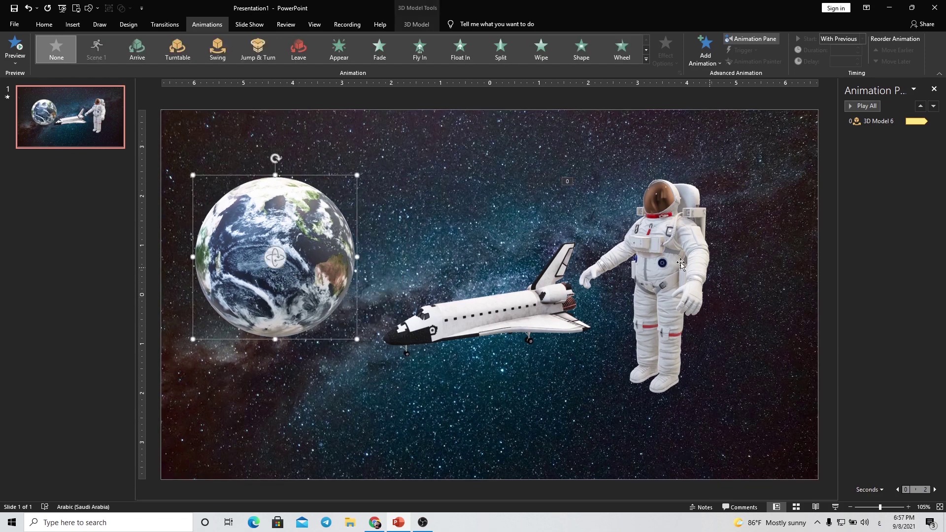
click(686, 229)
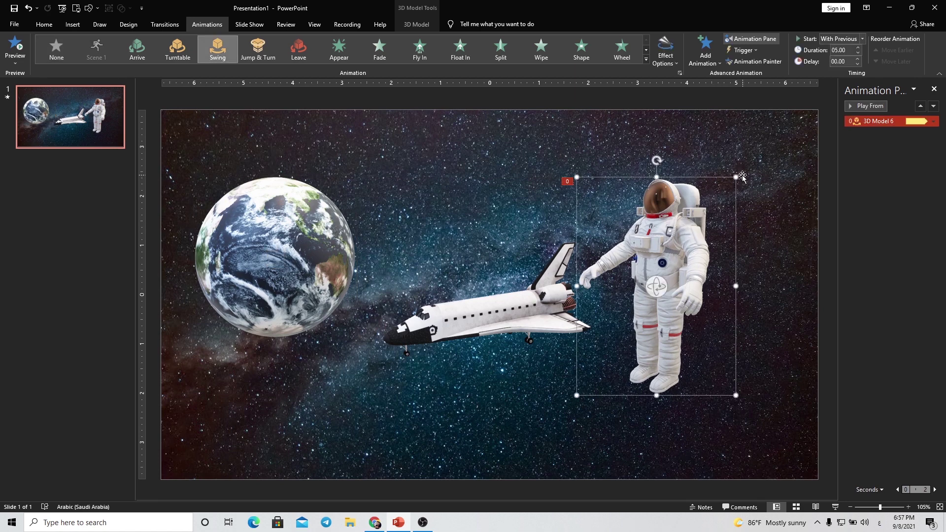
drag(735, 178, 700, 208)
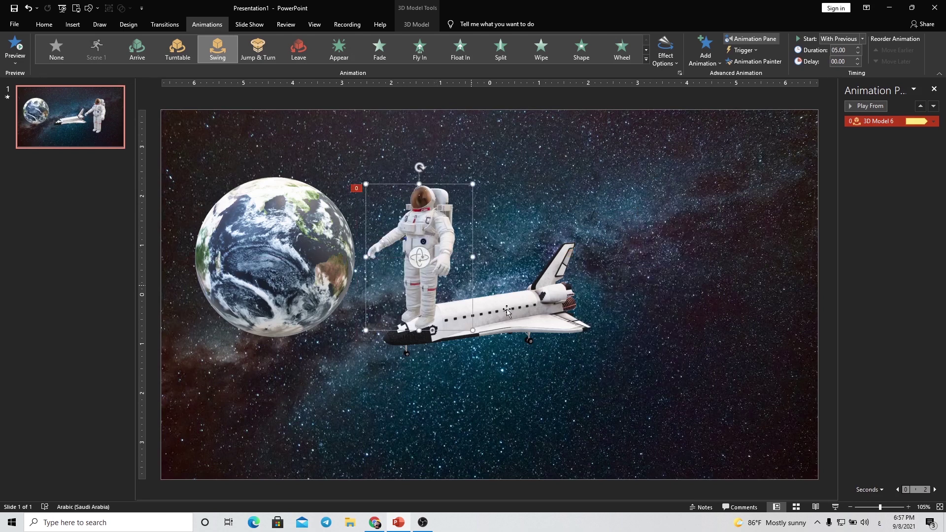
drag(505, 308, 708, 353)
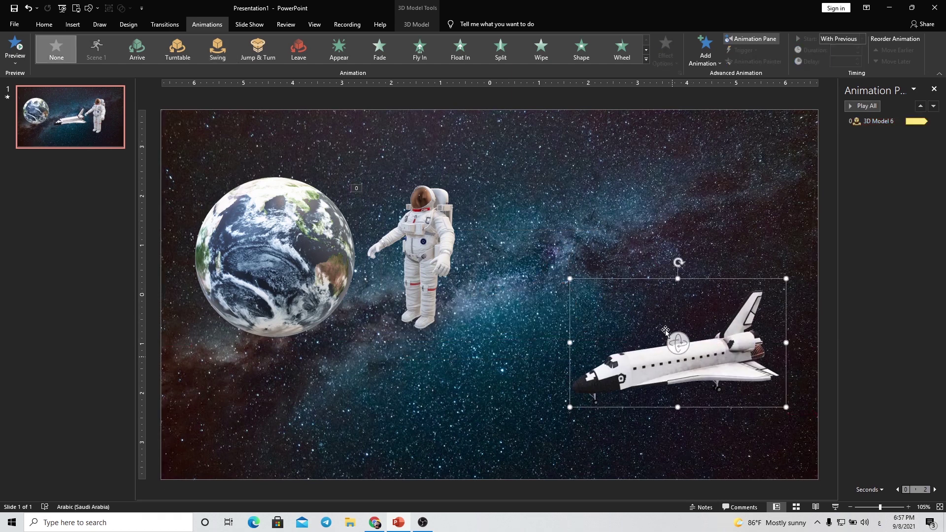
mouse_move(665, 330)
mouse_down()
mouse_move(646, 349)
mouse_move(624, 329)
mouse_move(610, 367)
mouse_up()
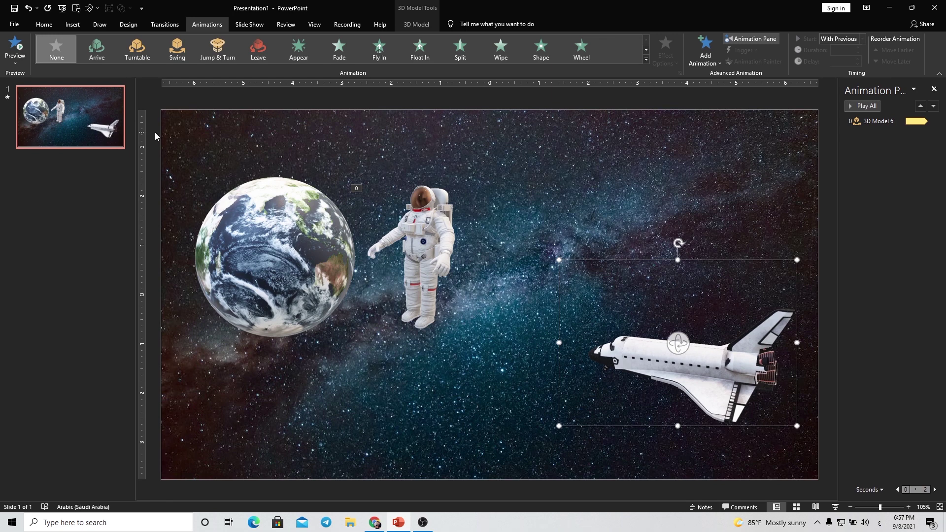
click(220, 57)
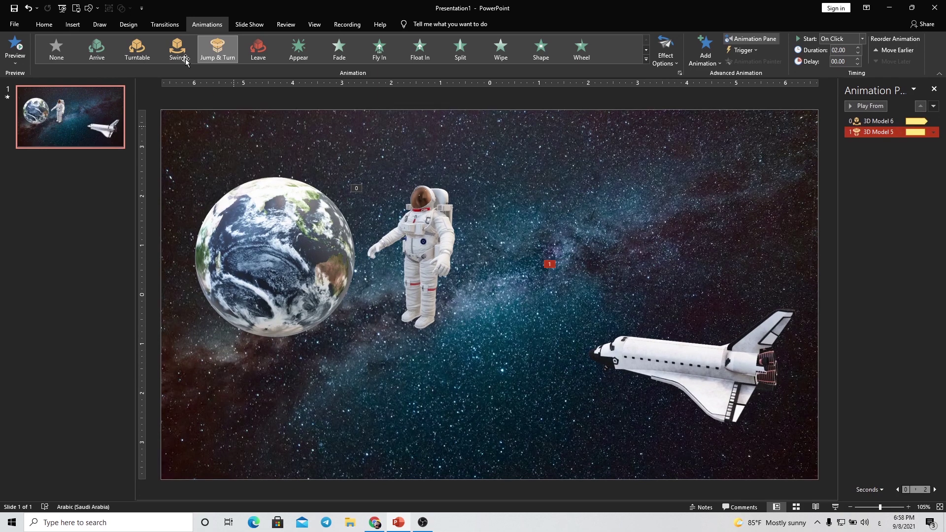
click(137, 48)
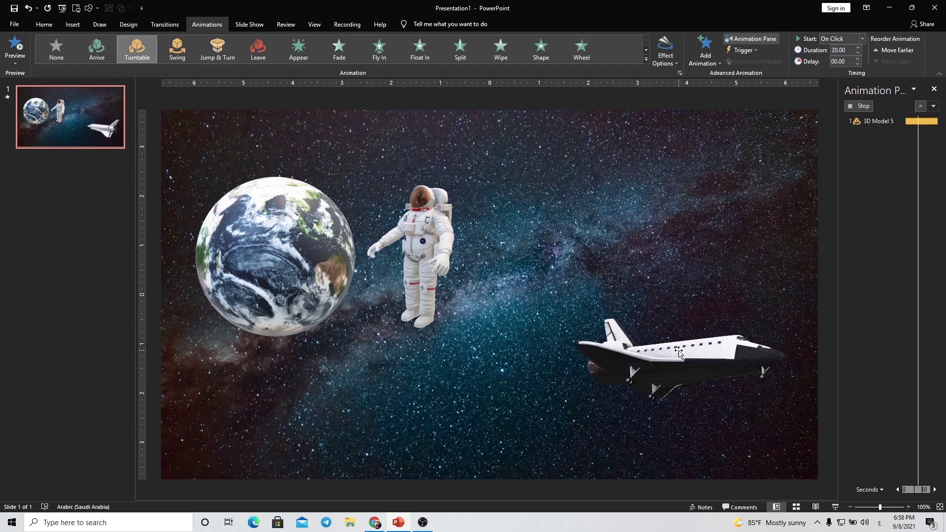
click(678, 351)
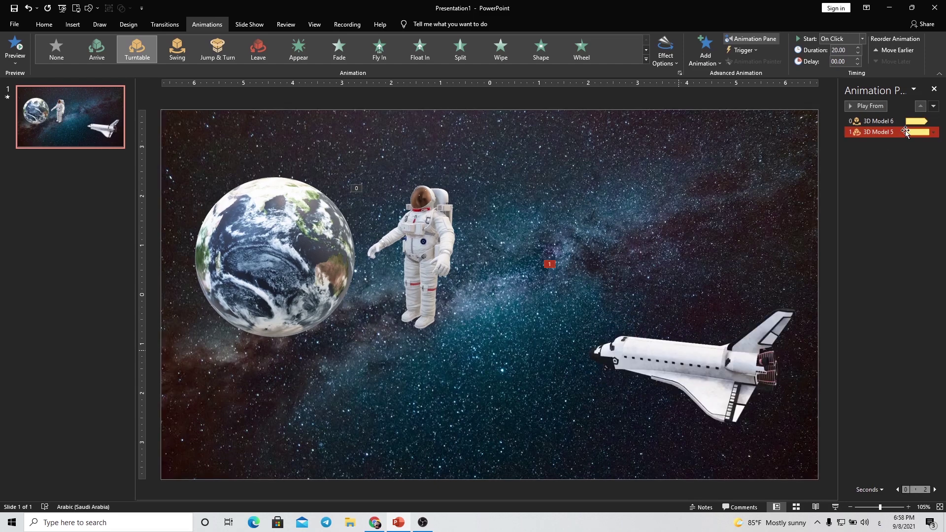
key(Delete)
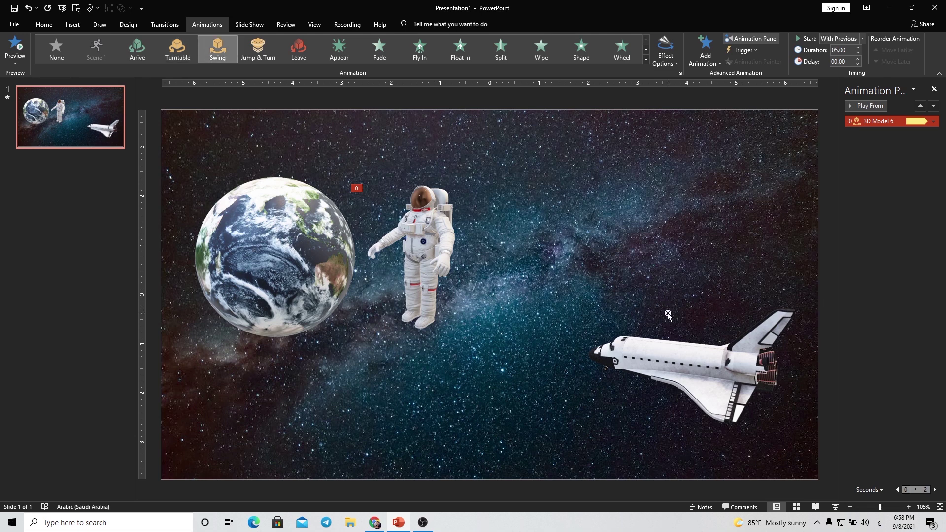
Step: Duplicate slide 1, then enlarge the Earth on slide 2 and move it to the left edge
right_click(64, 117)
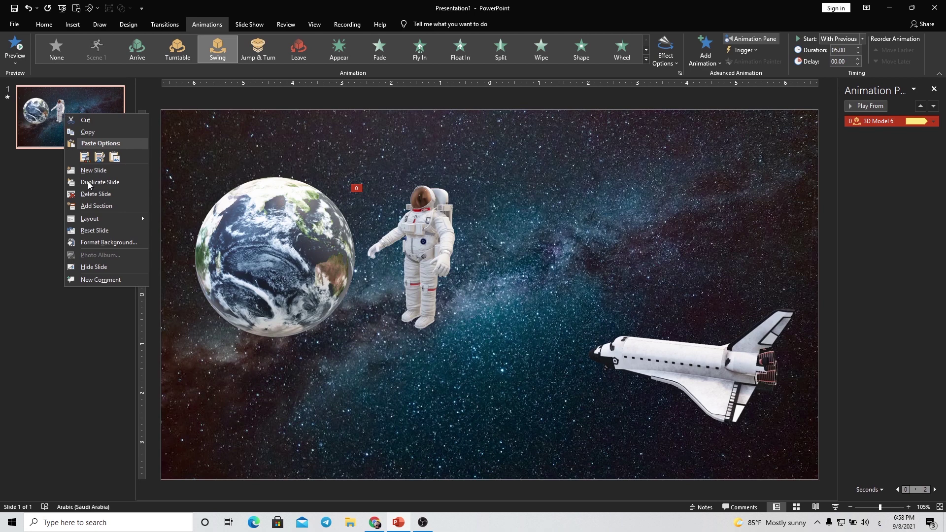
click(100, 183)
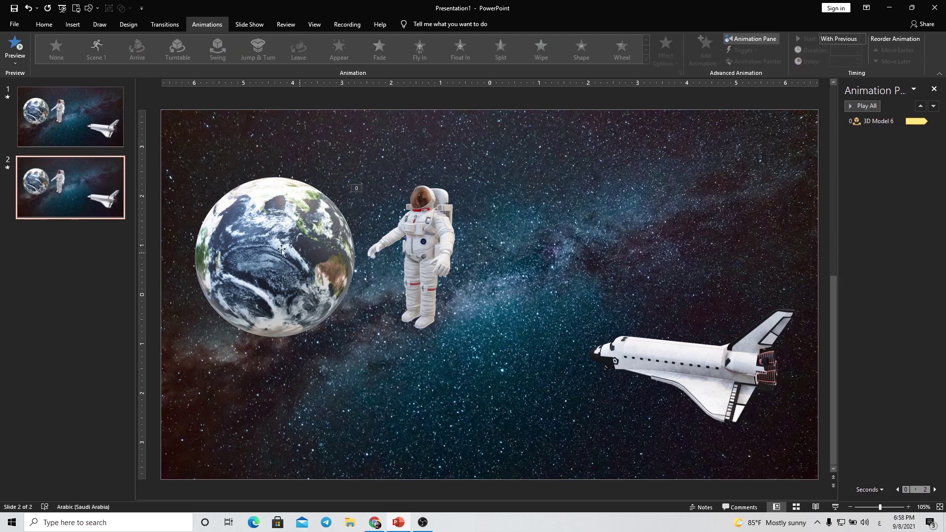
click(294, 291)
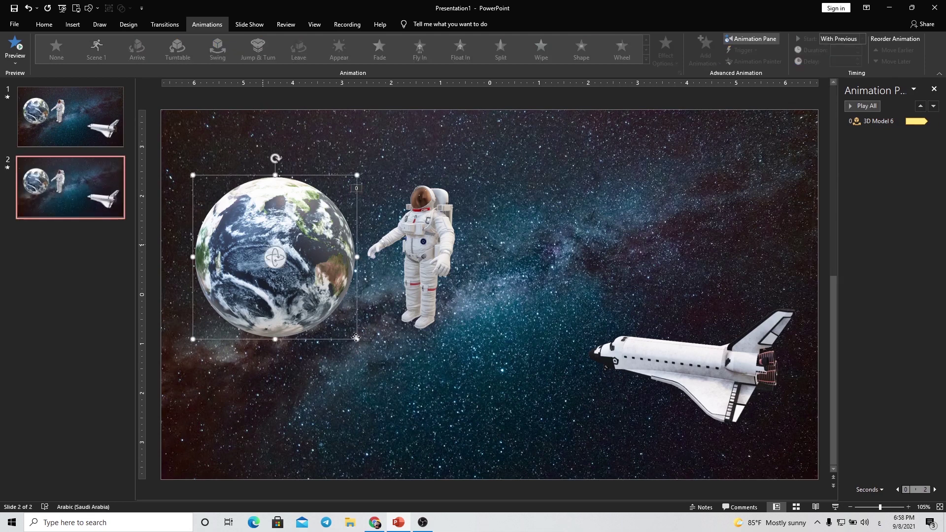
drag(355, 338, 511, 492)
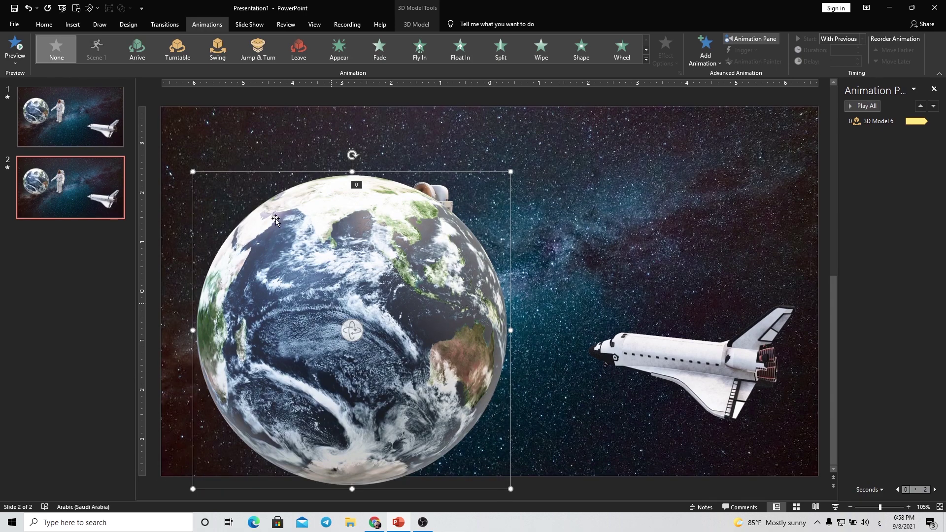
drag(266, 214, 128, 166)
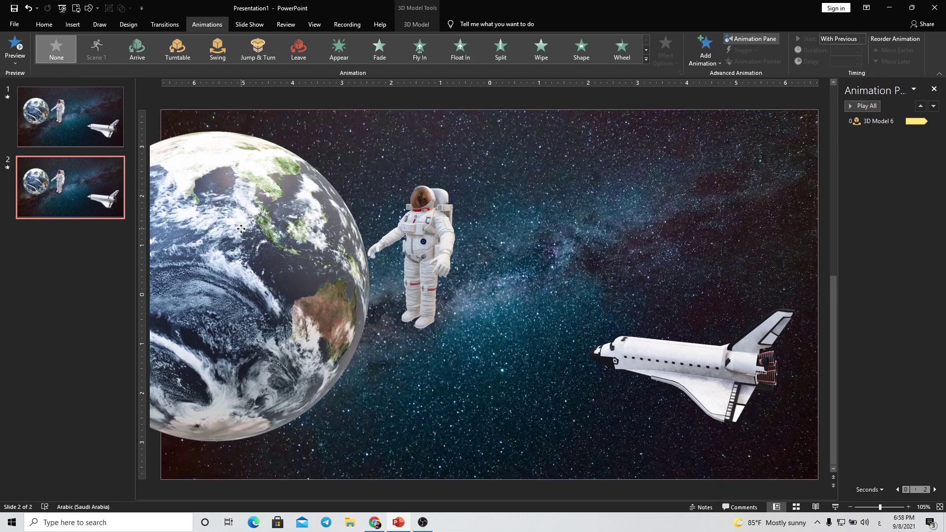
Step: Enlarge the astronaut, move it up-right and turn its back to the viewer, then re-angle the shuttle
click(422, 232)
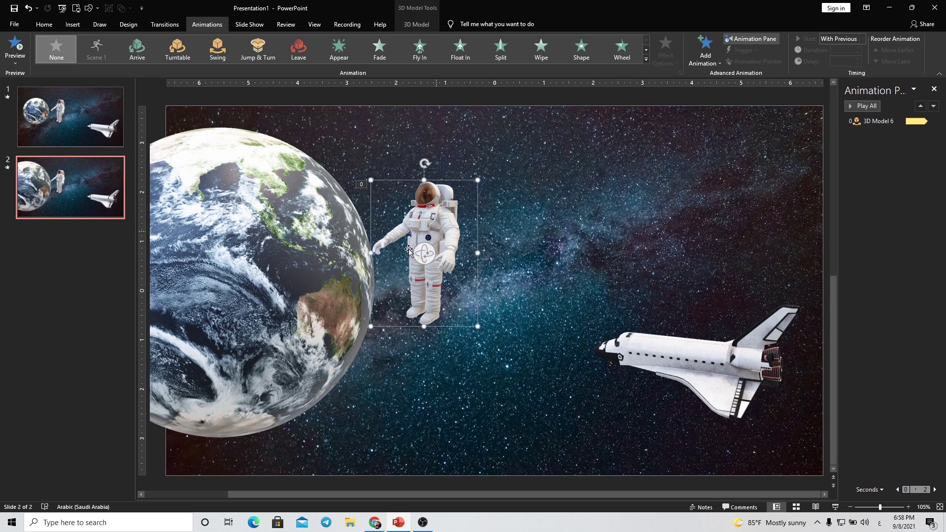
drag(407, 250, 372, 247)
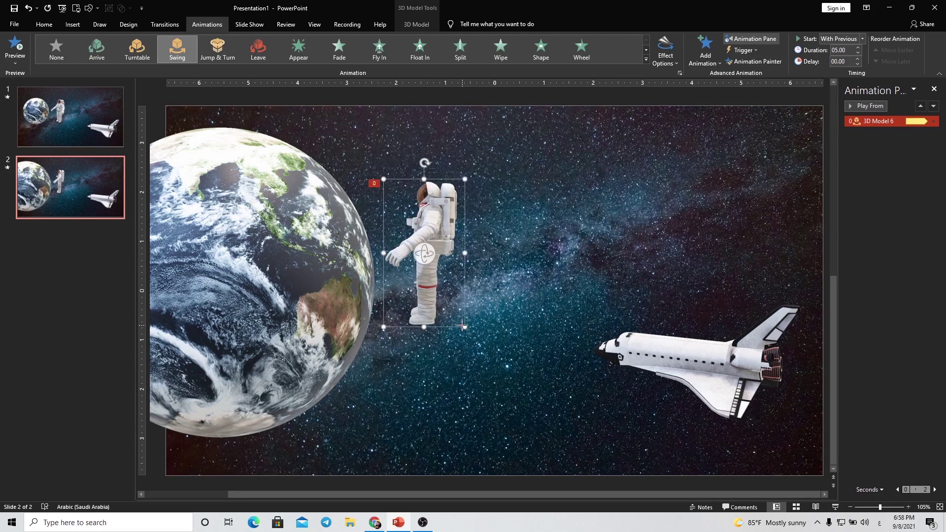
mouse_move(384, 180)
mouse_down()
mouse_move(506, 381)
mouse_move(546, 476)
mouse_up()
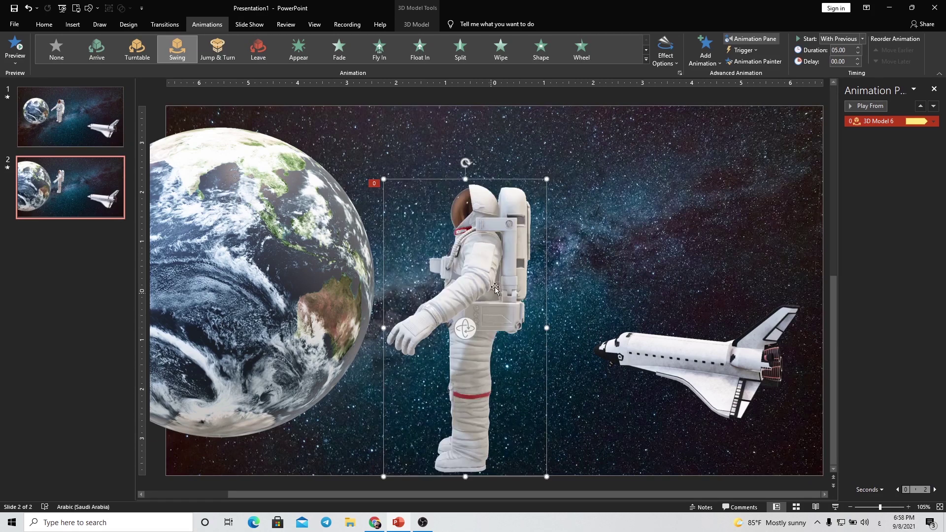
drag(495, 288, 529, 272)
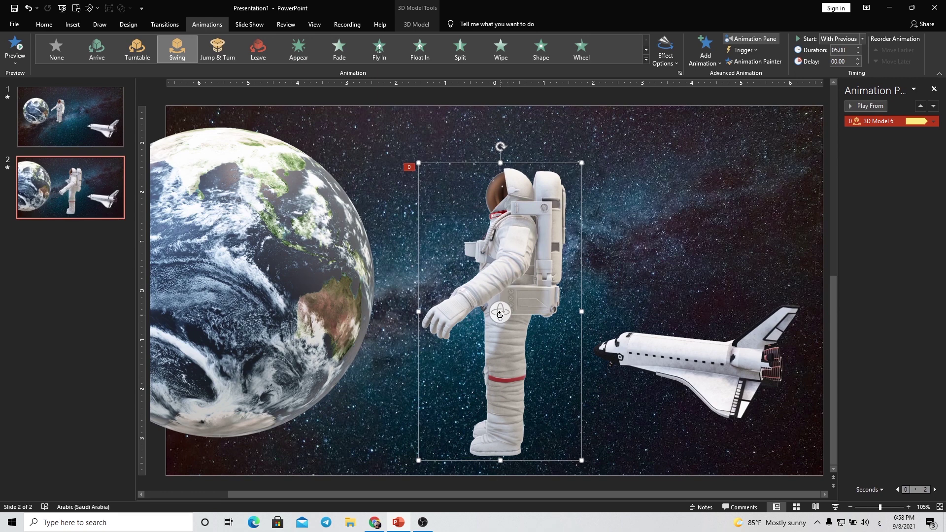
drag(499, 313, 724, 365)
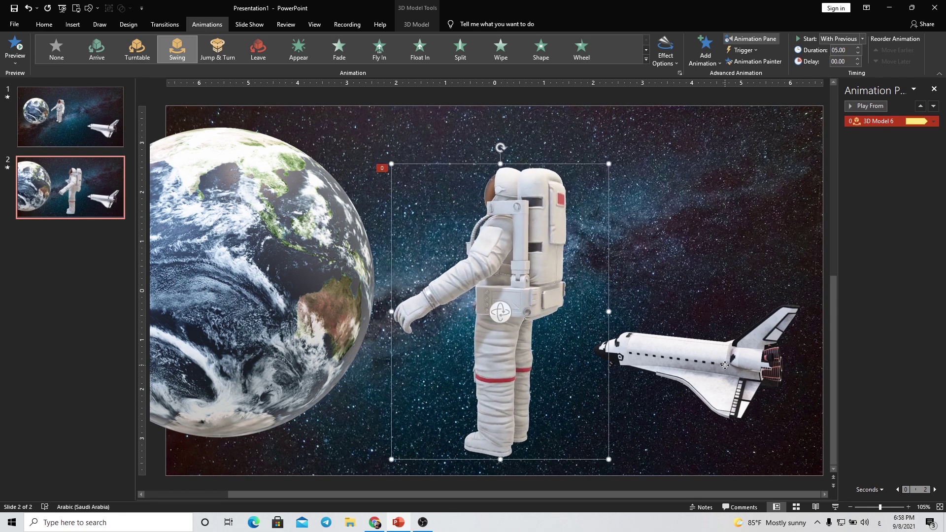
click(702, 348)
mouse_move(682, 339)
mouse_down()
mouse_move(758, 354)
mouse_move(728, 349)
mouse_up()
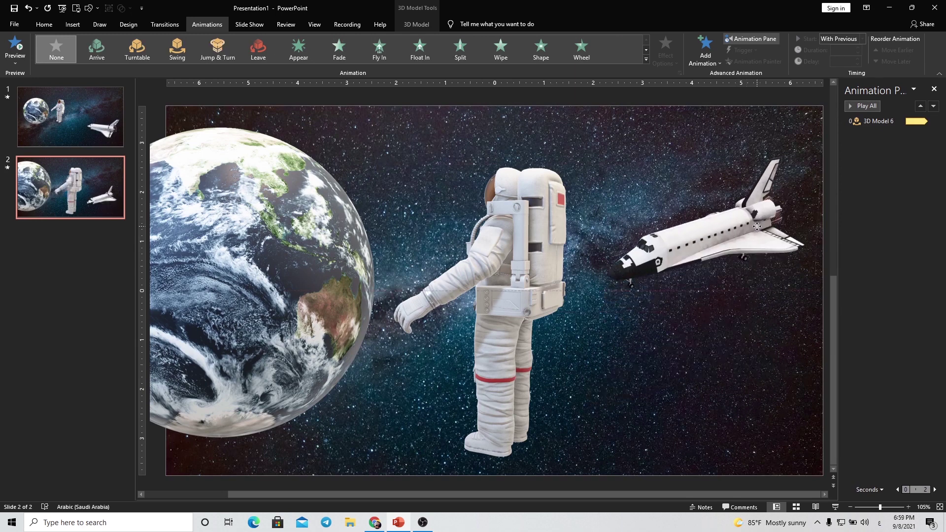
Step: Duplicate slide 2 to create slide 3
right_click(77, 198)
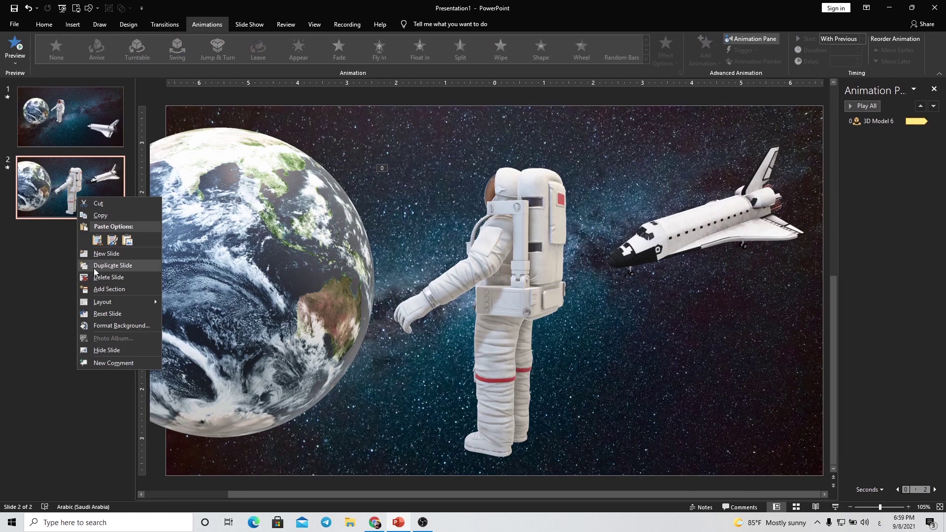
click(390, 183)
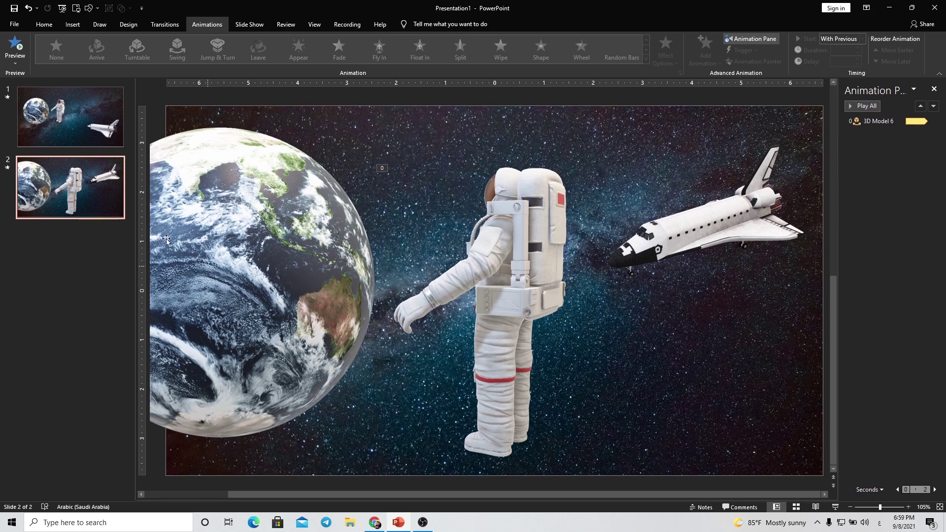
right_click(105, 196)
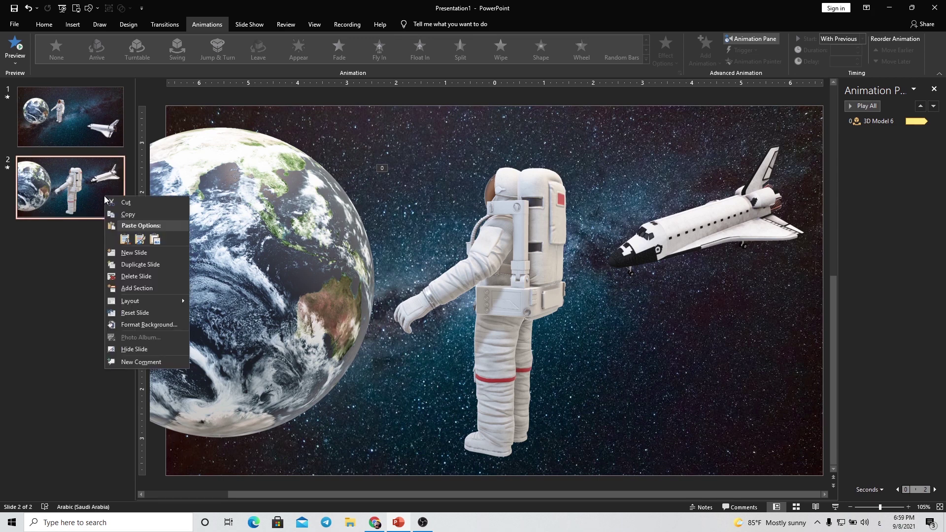
click(126, 265)
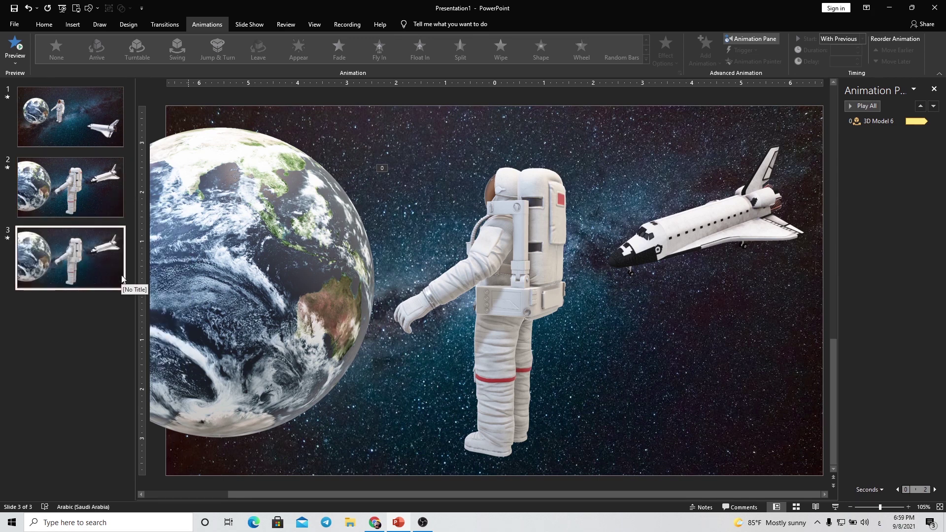
Step: On slide 3, apply Swing to the astronaut and shrink and raise it
click(224, 237)
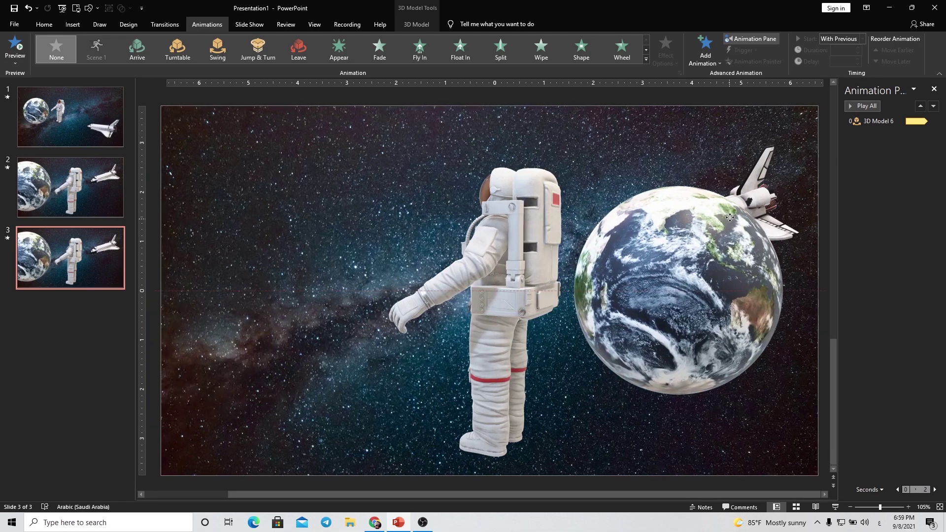
click(505, 237)
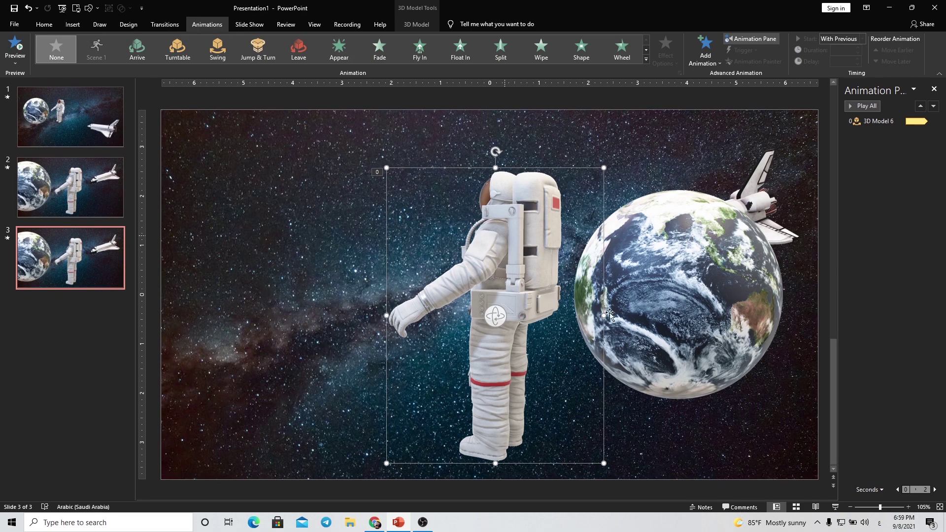
click(217, 49)
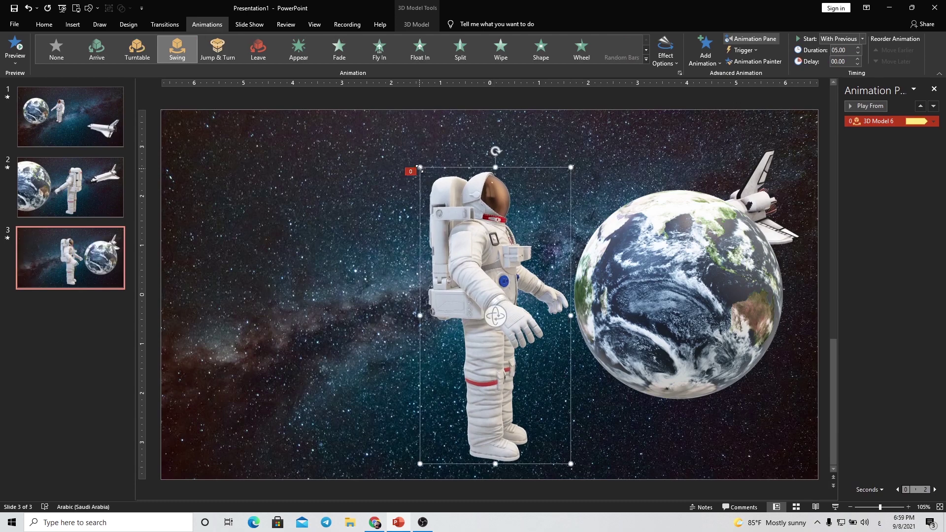
drag(420, 168, 441, 201)
drag(499, 255, 494, 222)
Step: Drag the space shuttle to the upper-left area of slide 3
click(641, 185)
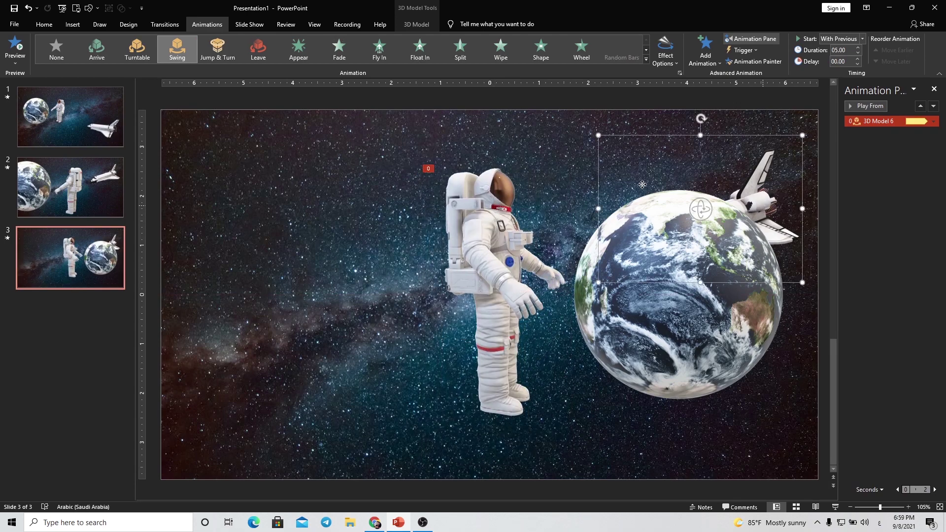
mouse_move(642, 185)
mouse_down()
mouse_move(260, 238)
mouse_move(255, 254)
mouse_move(275, 298)
mouse_up()
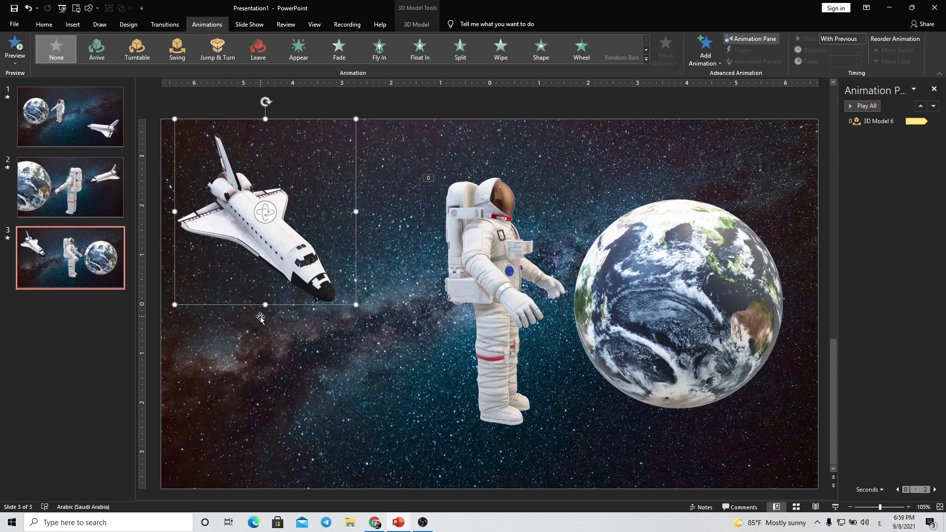
click(390, 362)
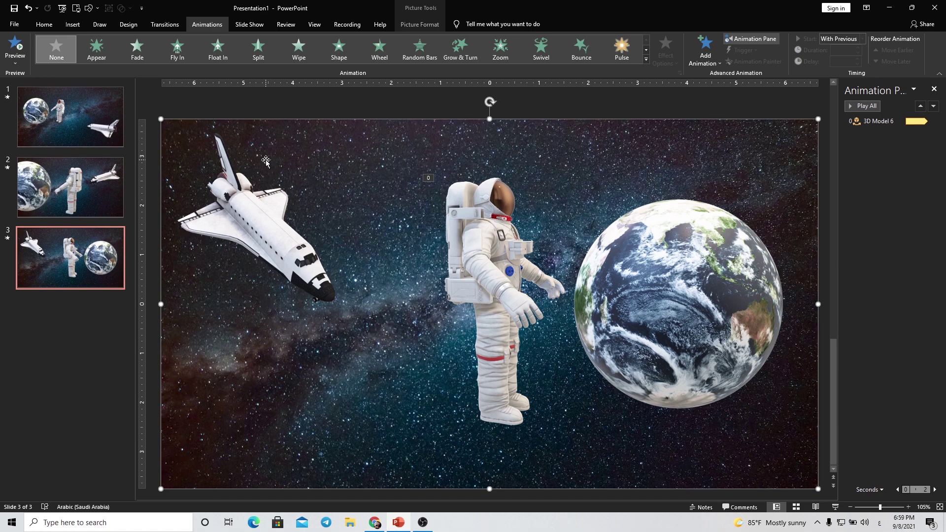
Step: Apply the 02.00-second Morph transition to all three slides, then show slide 1 alone
click(78, 117)
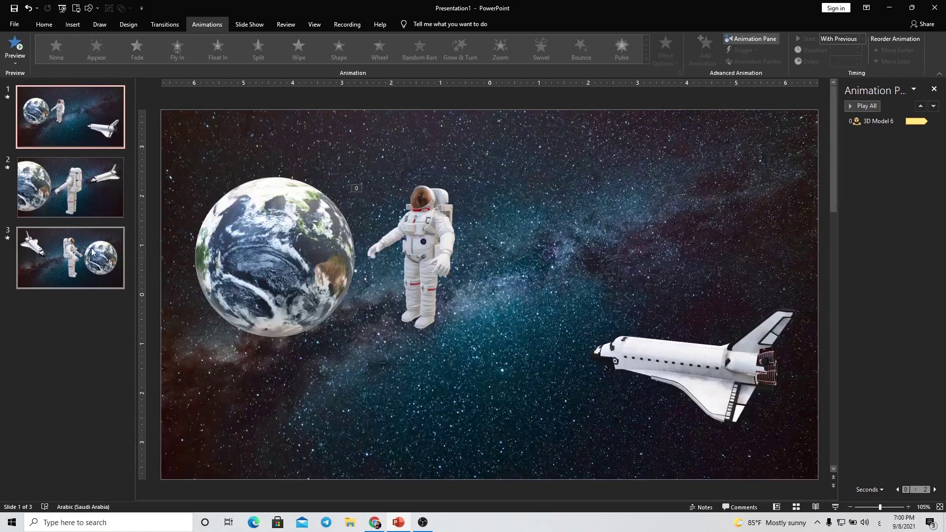
key(ctrl+a)
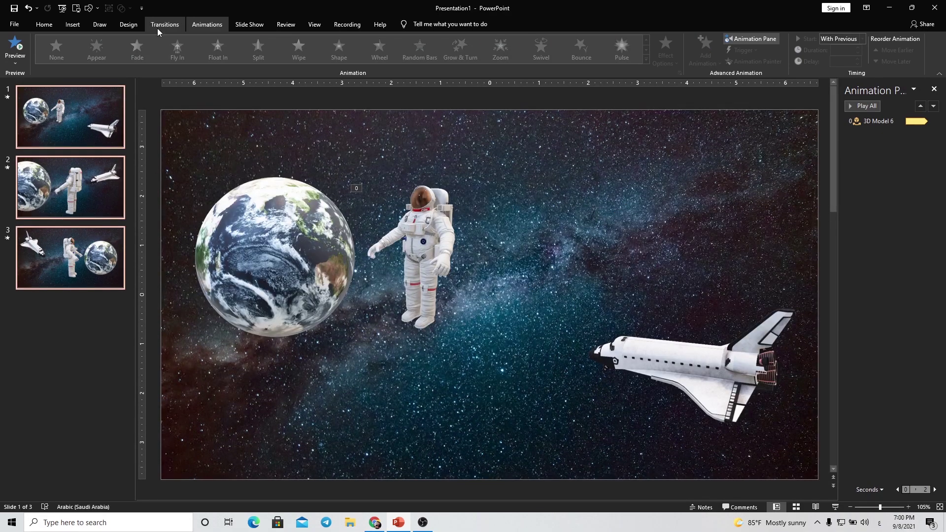
click(158, 28)
click(100, 51)
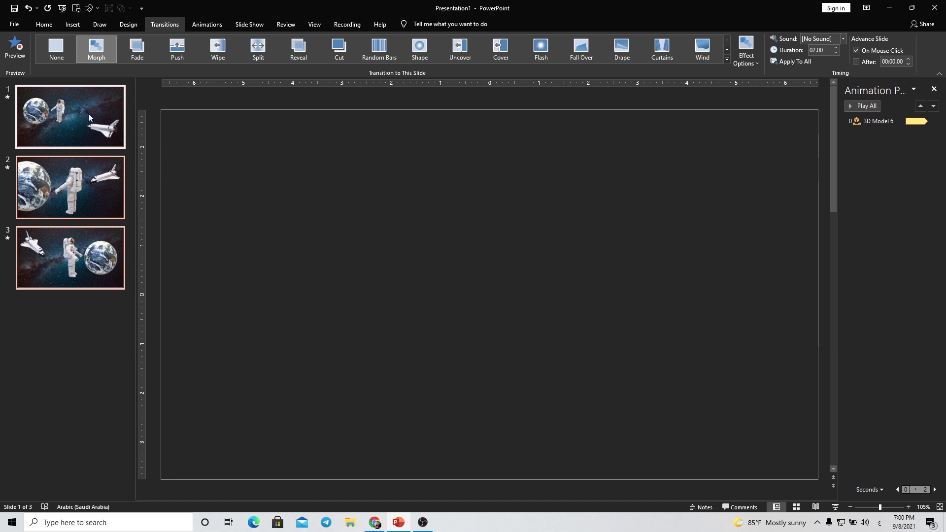
click(88, 114)
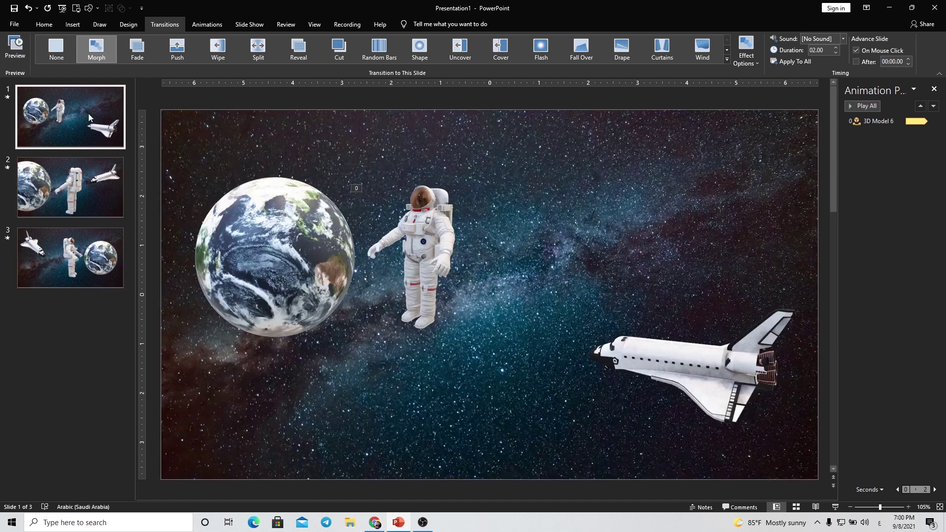
Step: Play the slide show to watch the galaxy scenes morph into one another
click(832, 508)
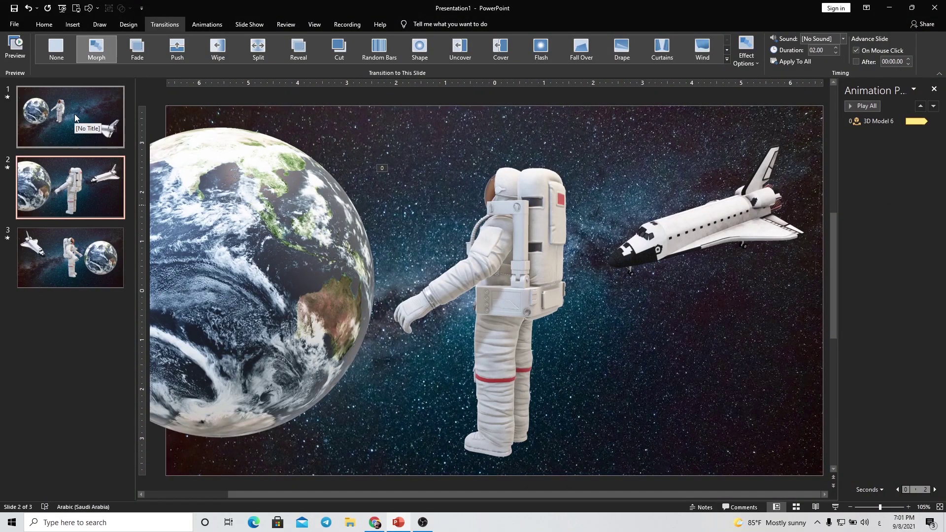
Step: Add a new blank slide after slide 3 and delete the three galaxy slides
right_click(68, 262)
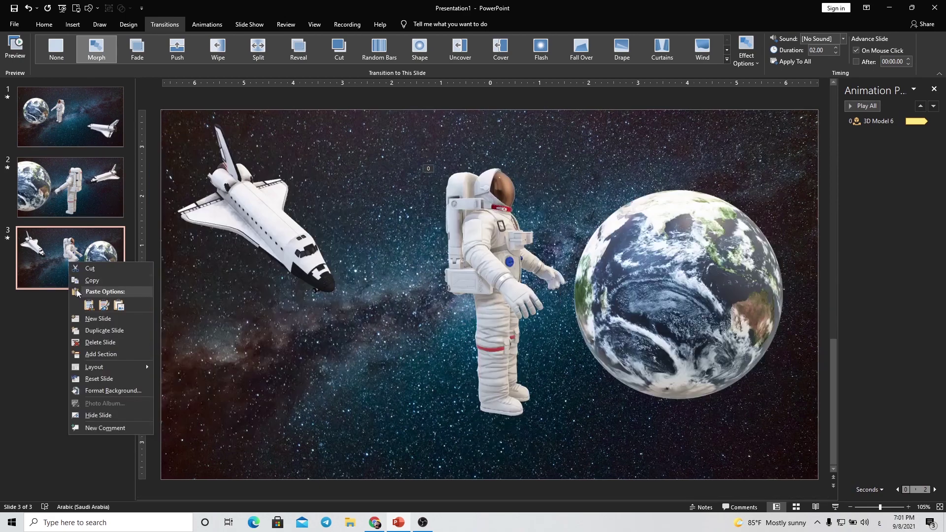
click(98, 318)
click(69, 251)
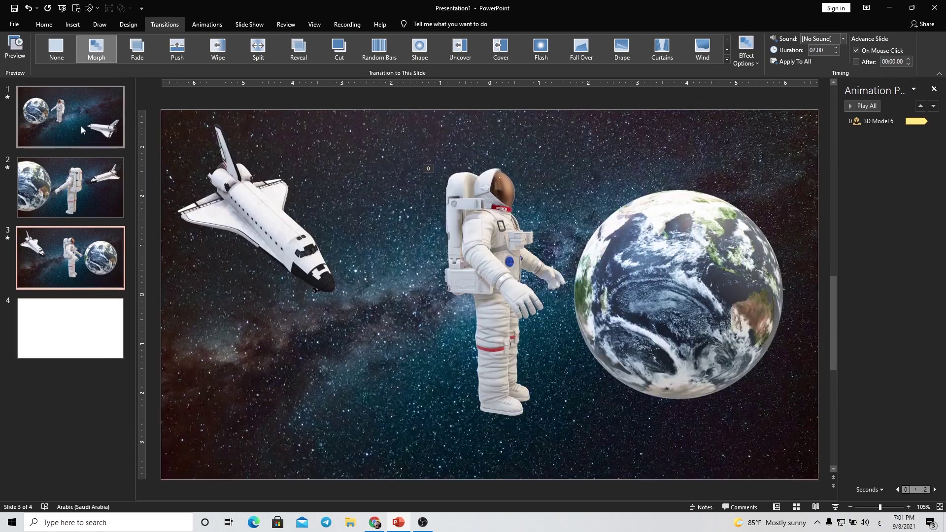
shift+click(81, 125)
key(Delete)
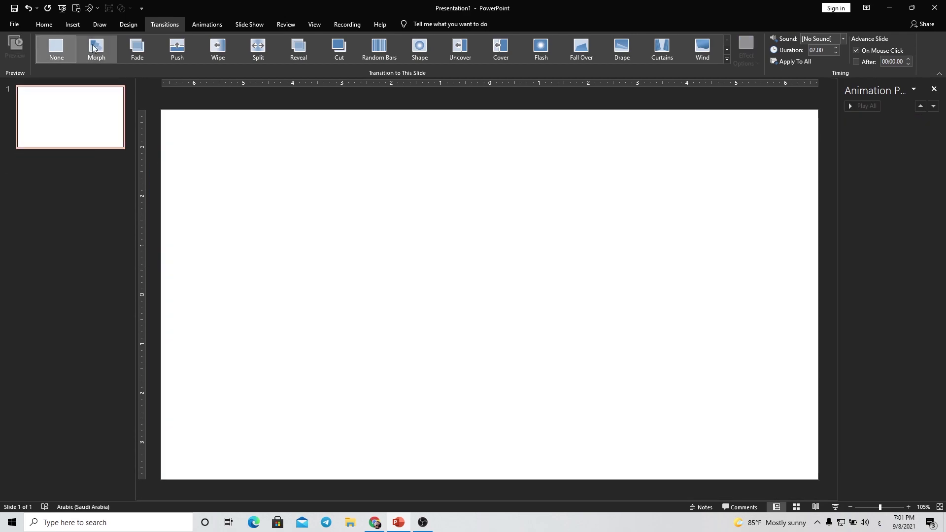
Step: Insert the leaping salmon stock 3D model from the Outdoor Adventure category
click(72, 26)
click(202, 60)
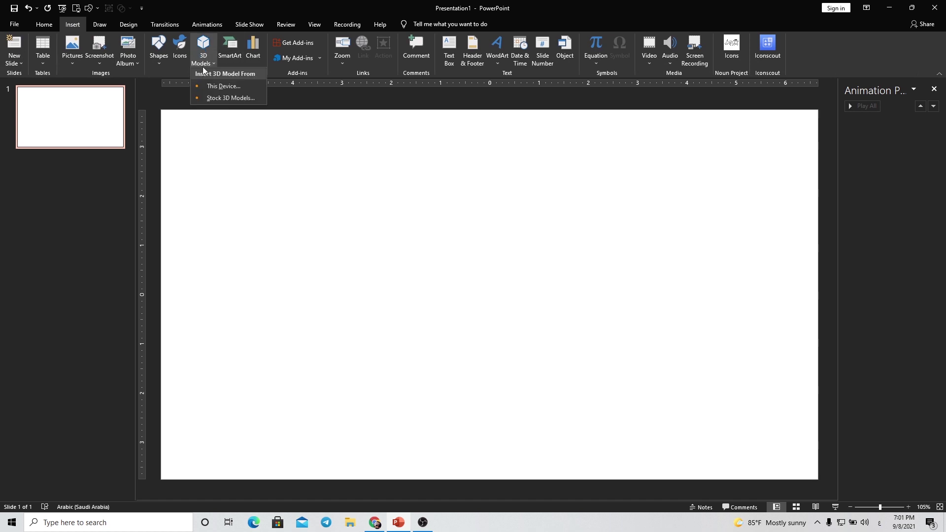
click(225, 98)
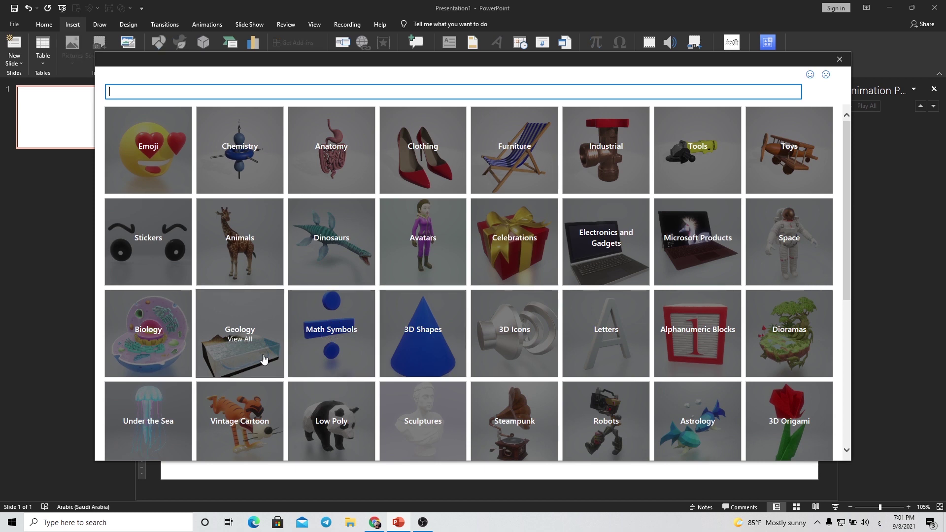
scroll(264, 359, down, 2)
scroll(266, 359, down, 2)
scroll(354, 359, down, 2)
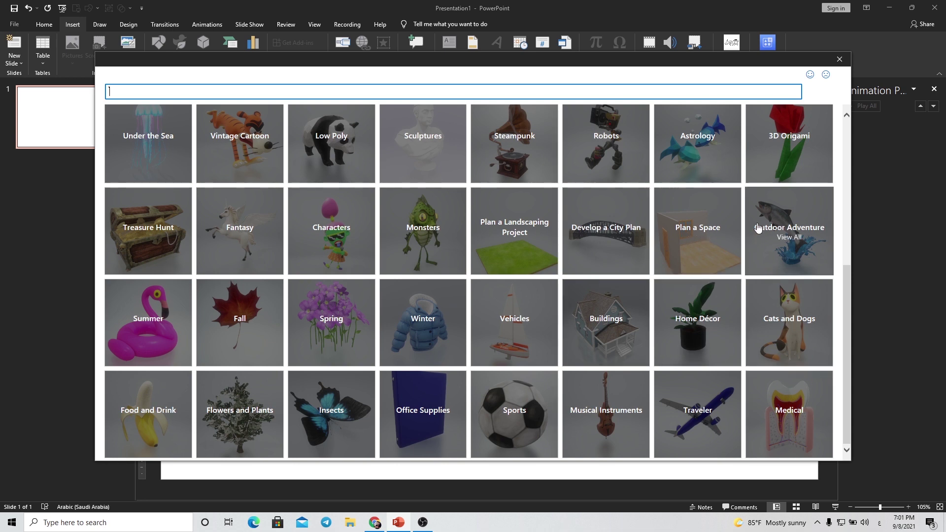
click(787, 236)
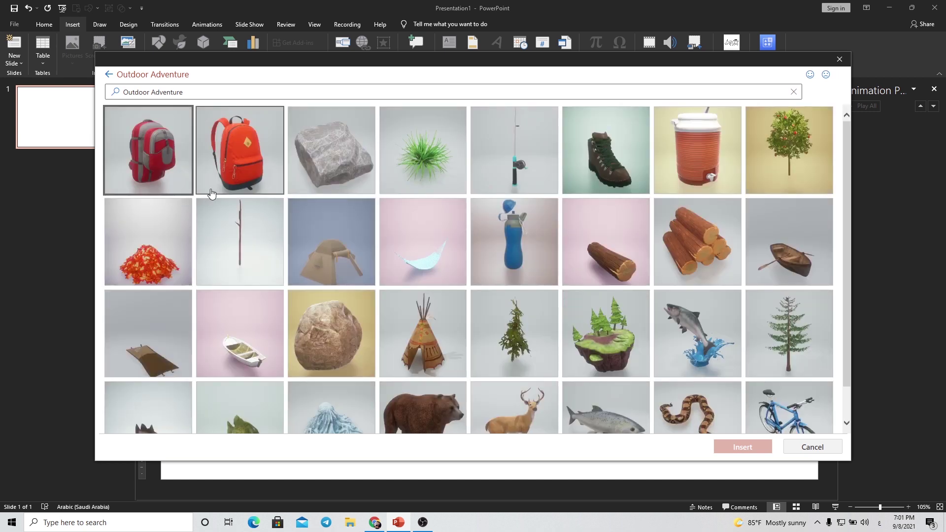
scroll(575, 337, down, 1)
click(688, 300)
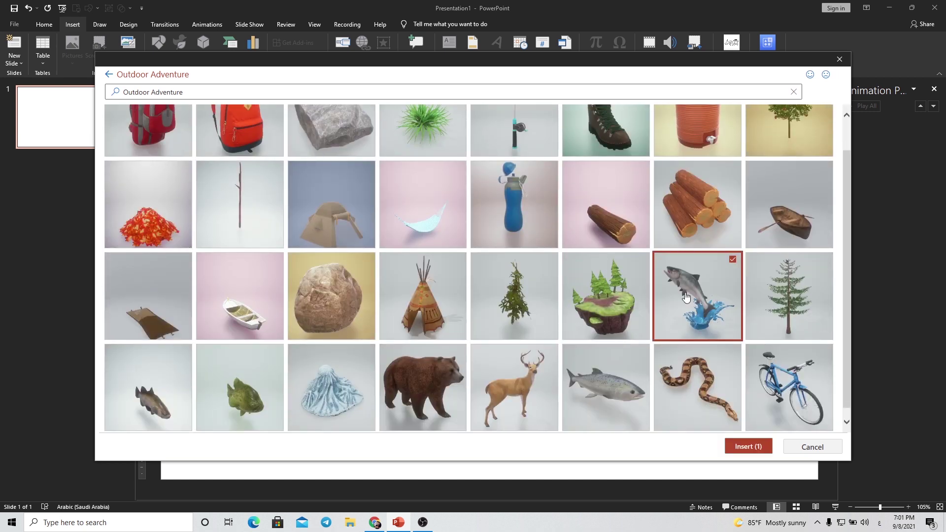
click(747, 447)
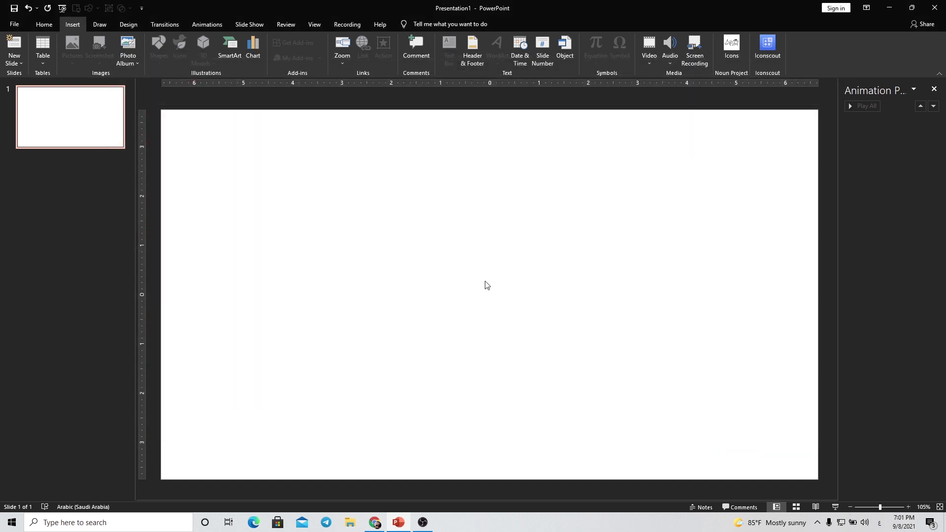
Step: Rotate the salmon, apply a different preset 3D view, and move it to the bottom-right corner
drag(487, 285, 406, 303)
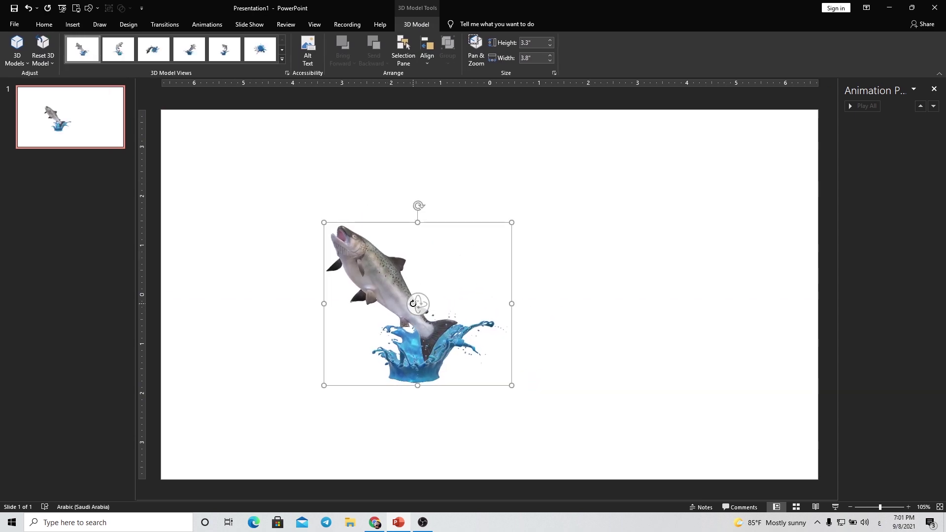
mouse_move(416, 303)
mouse_down()
mouse_move(502, 289)
mouse_move(560, 309)
mouse_move(633, 304)
mouse_move(643, 286)
mouse_move(550, 341)
mouse_move(521, 335)
mouse_up()
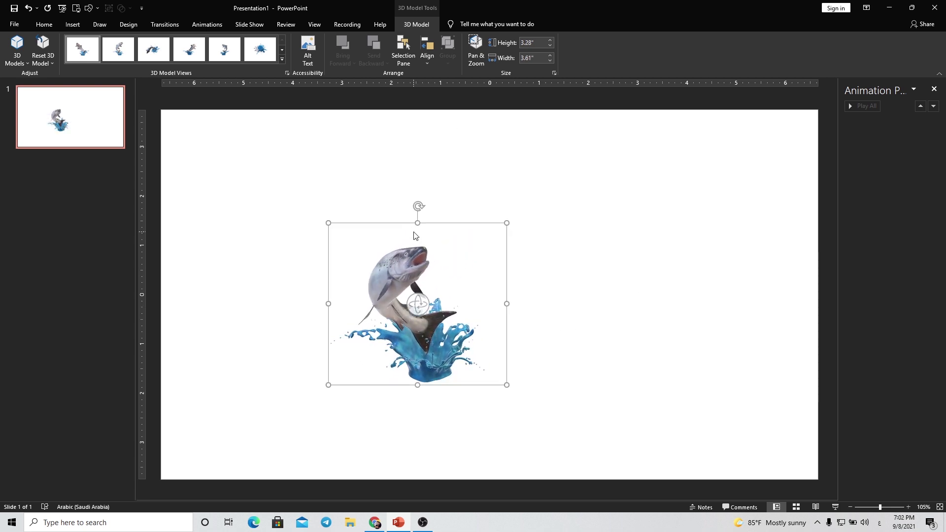
click(281, 60)
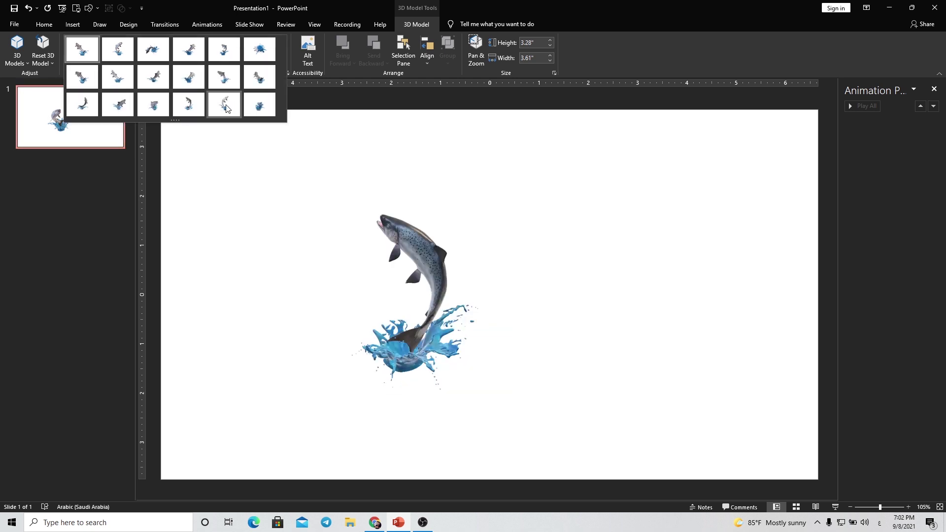
click(259, 77)
drag(404, 319, 742, 419)
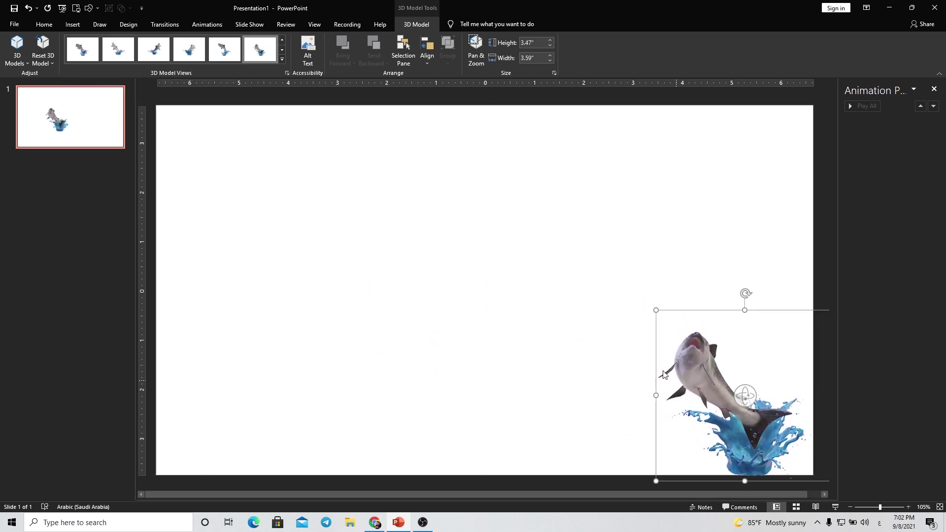
click(207, 24)
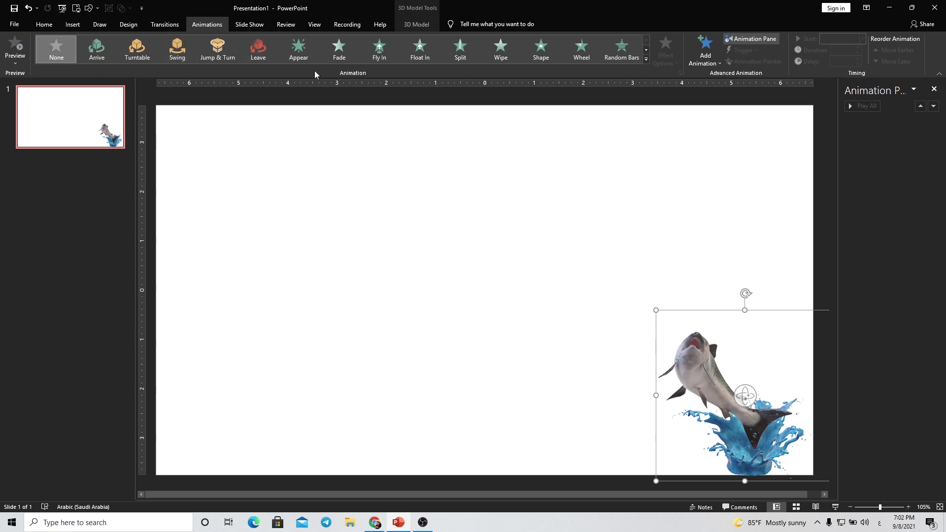
click(397, 265)
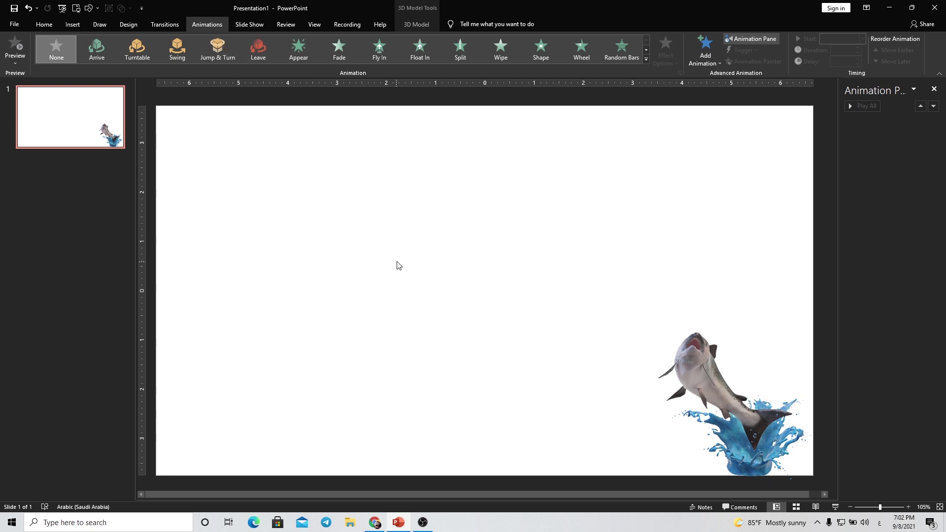
click(835, 507)
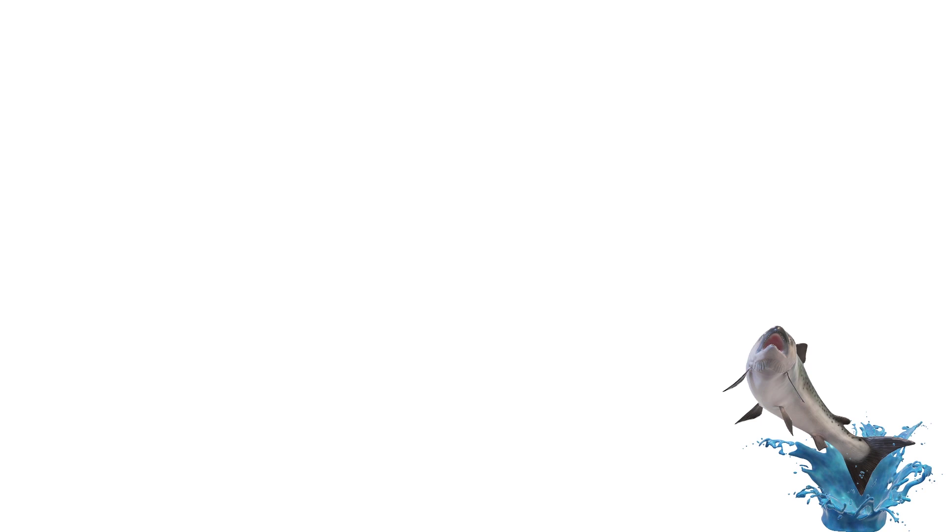
key(Escape)
click(707, 387)
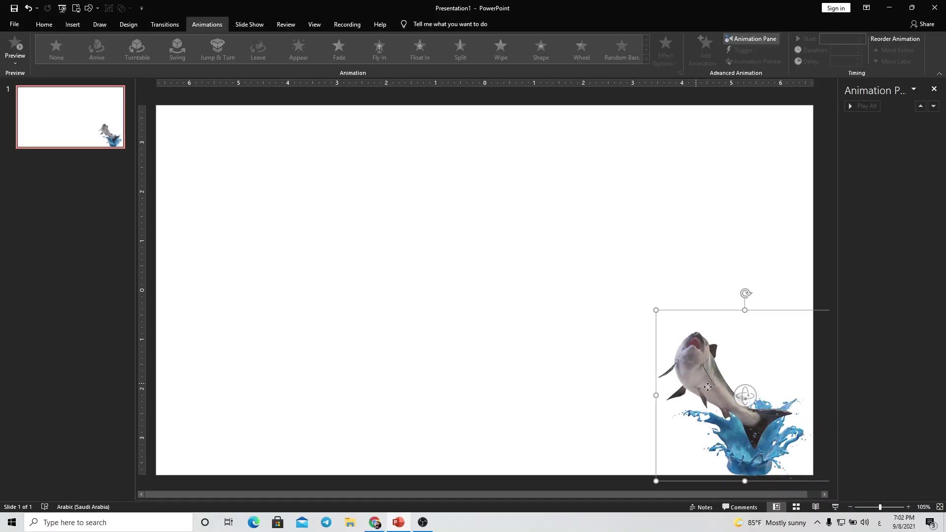
Step: Shift the salmon model from the bottom-right corner toward centre and tilt it into an upright leap
drag(519, 330, 520, 332)
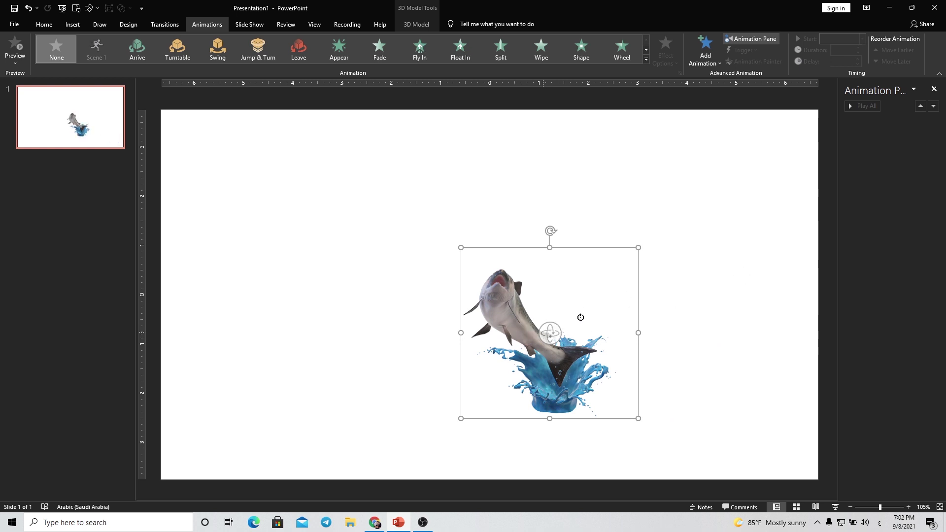
mouse_move(616, 321)
mouse_down()
mouse_move(561, 342)
mouse_move(719, 310)
mouse_move(317, 359)
mouse_move(363, 369)
mouse_up()
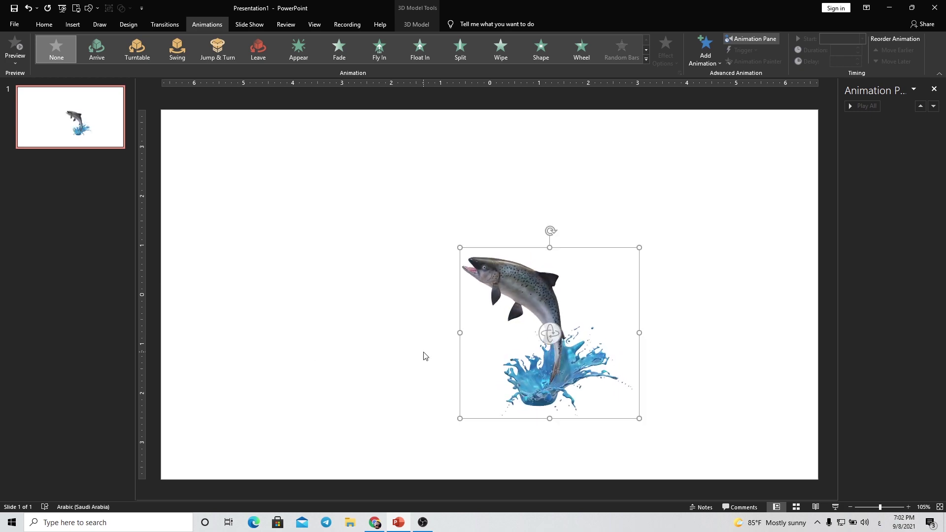